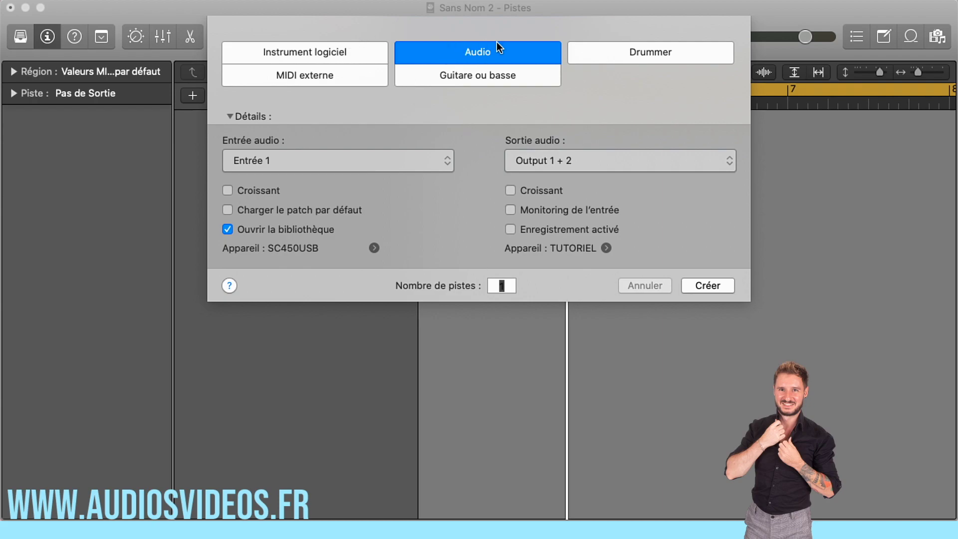
Step: Create one audio track with Entrée 1 and Output 1 + 2, and hide the library and the track automation
left_click(706, 284)
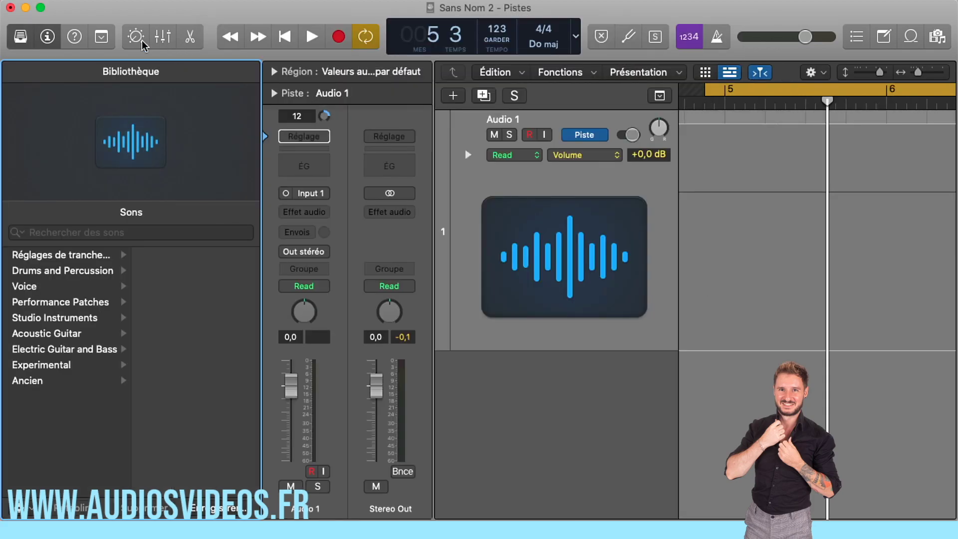
left_click(9, 36)
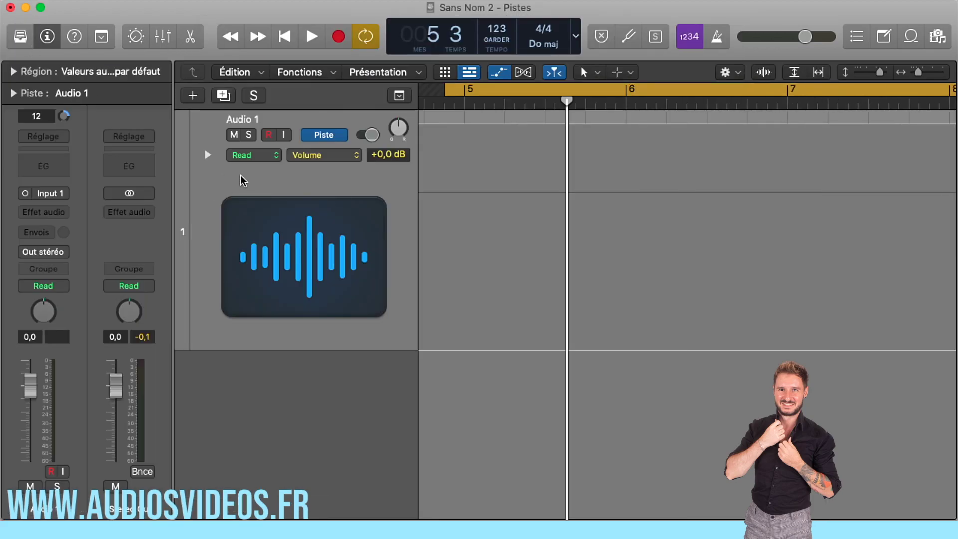
left_click(492, 74)
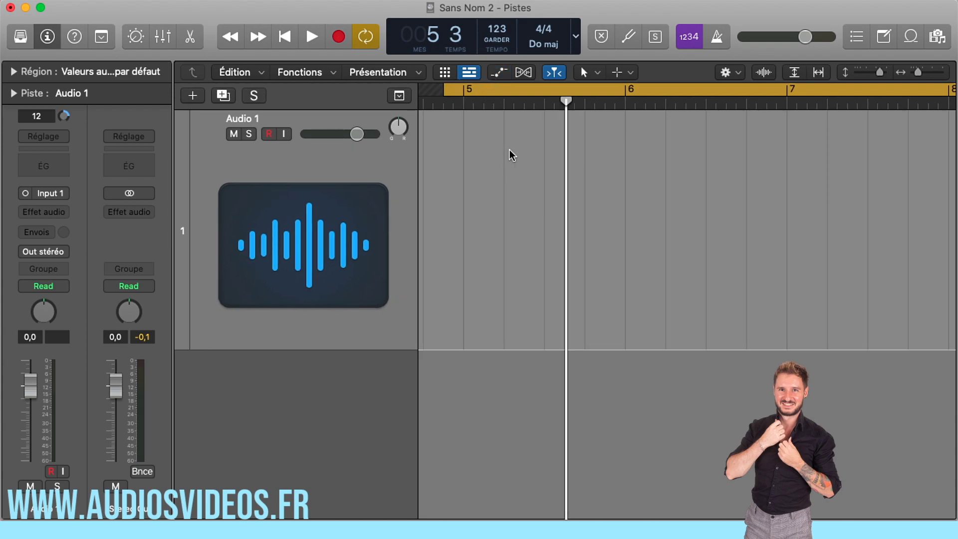
Step: Record an audio take on the new track across the cycle range from about bar 5 to bar 9
scroll(497, 142, "down", 3)
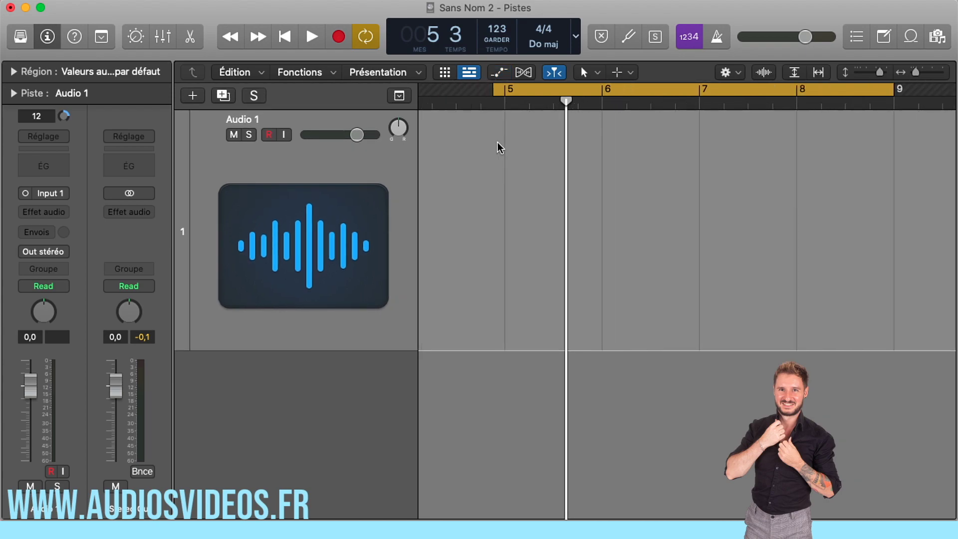
scroll(498, 142, "down", 2)
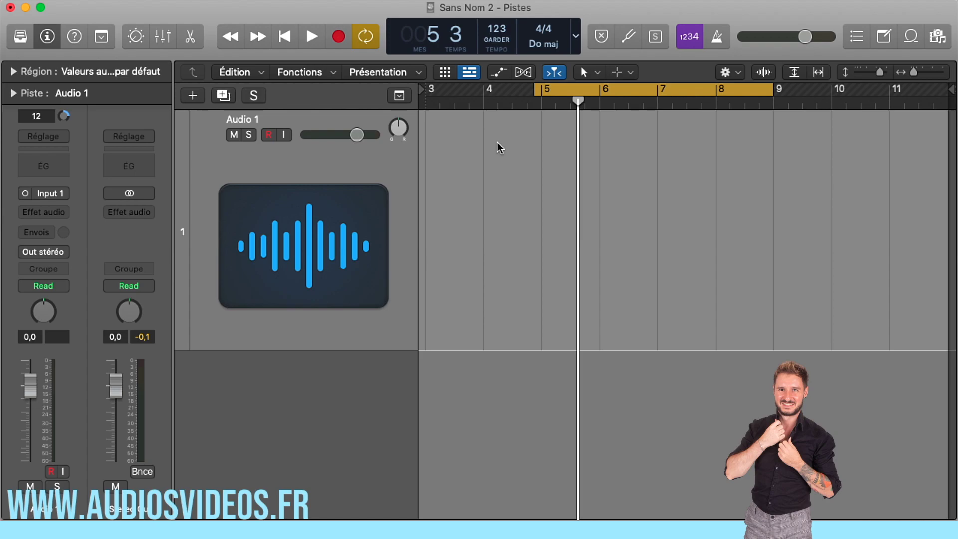
key("r")
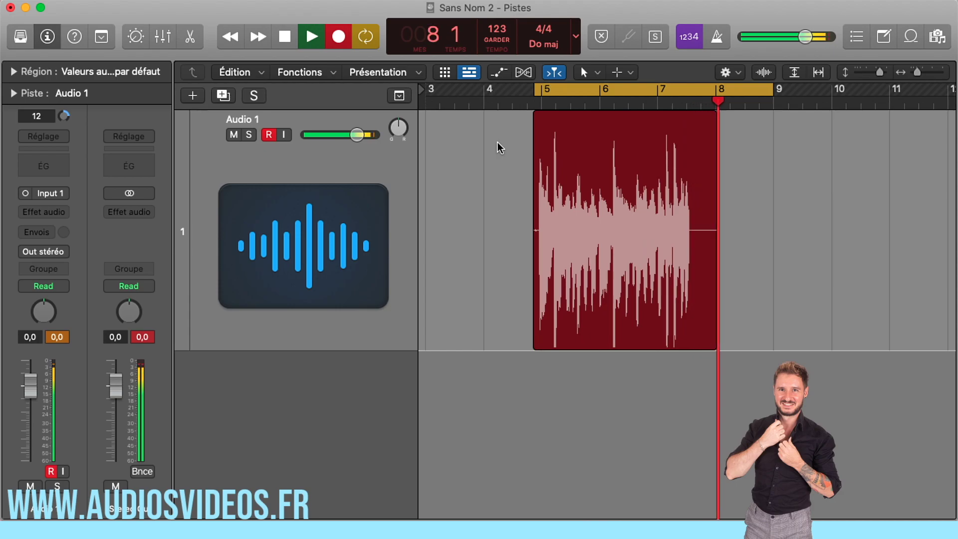
key("space")
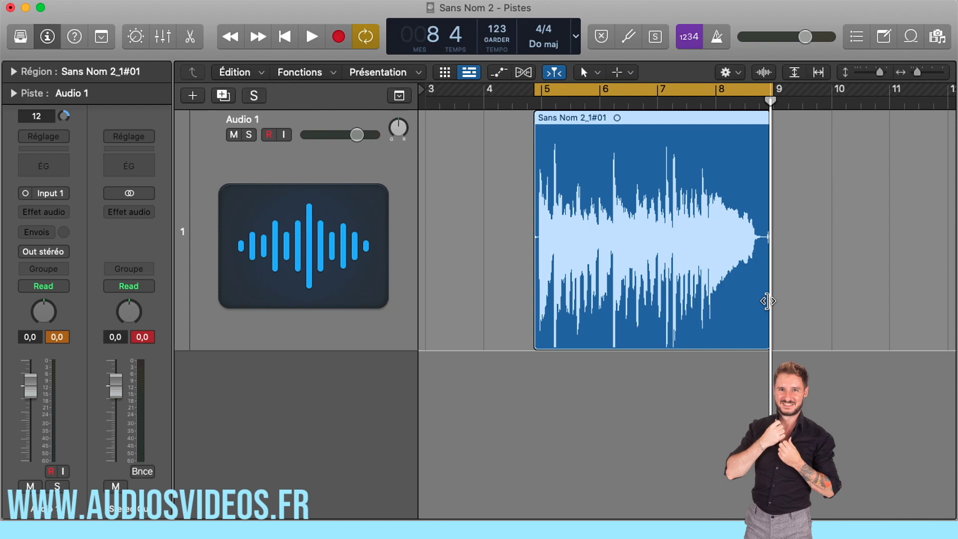
Step: Show the Flex controls and enable Flex Time - Monophonic on the Audio 1 track
scroll(693, 236, "up", 5)
scroll(690, 236, "left", 10)
scroll(683, 240, "right", 1)
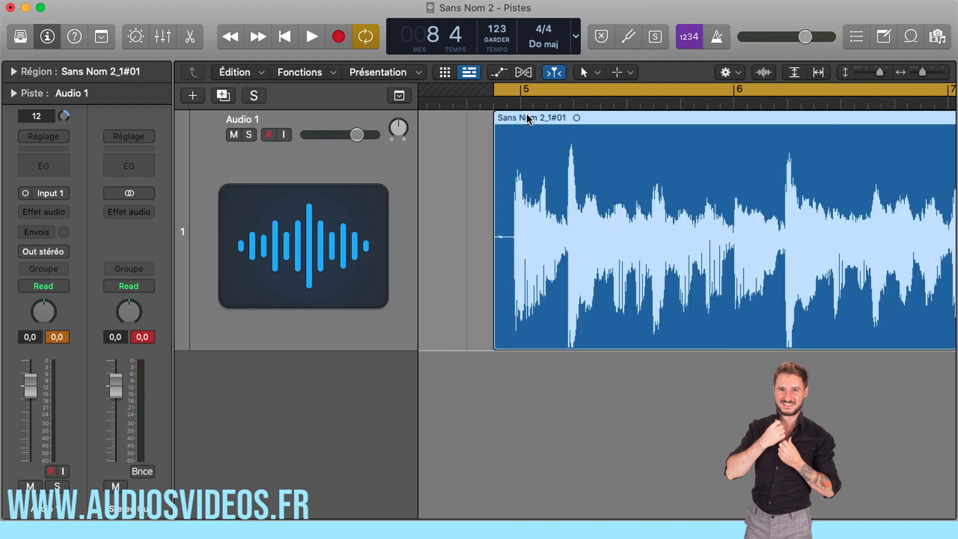
key("t")
left_click(532, 136)
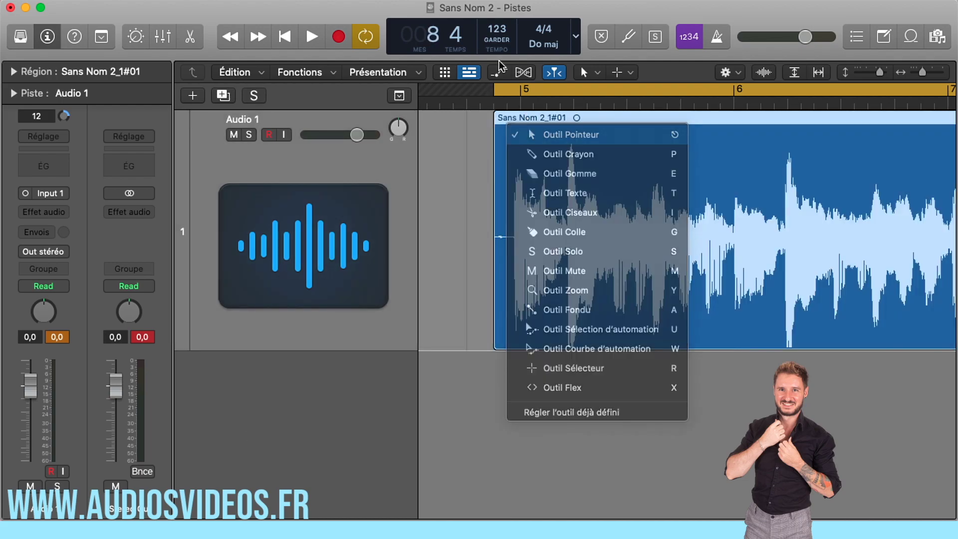
left_click(499, 73)
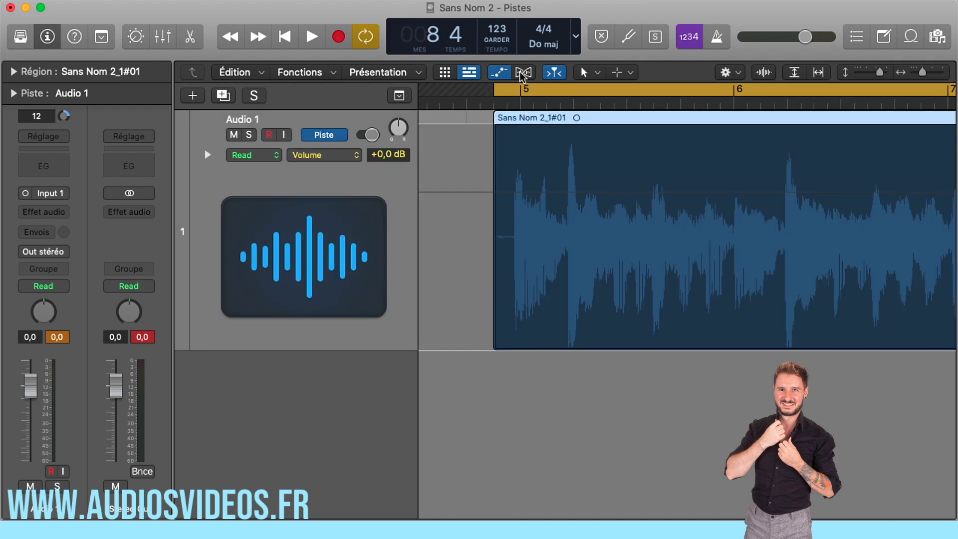
left_click(523, 74)
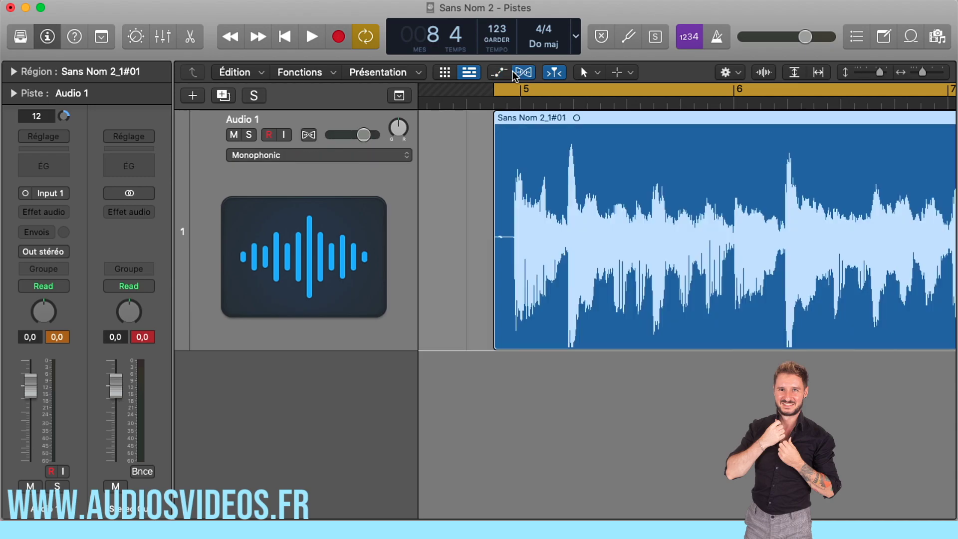
left_click(340, 157)
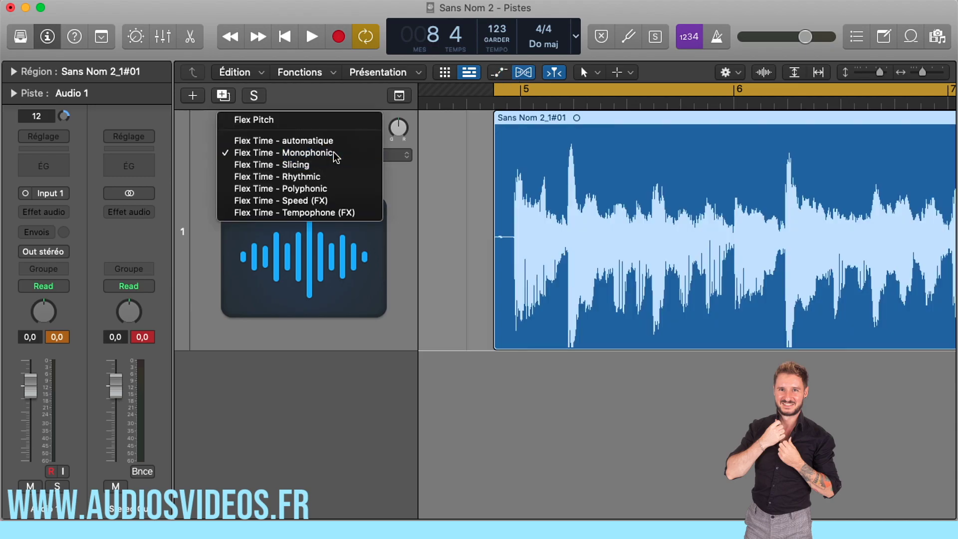
left_click(333, 152)
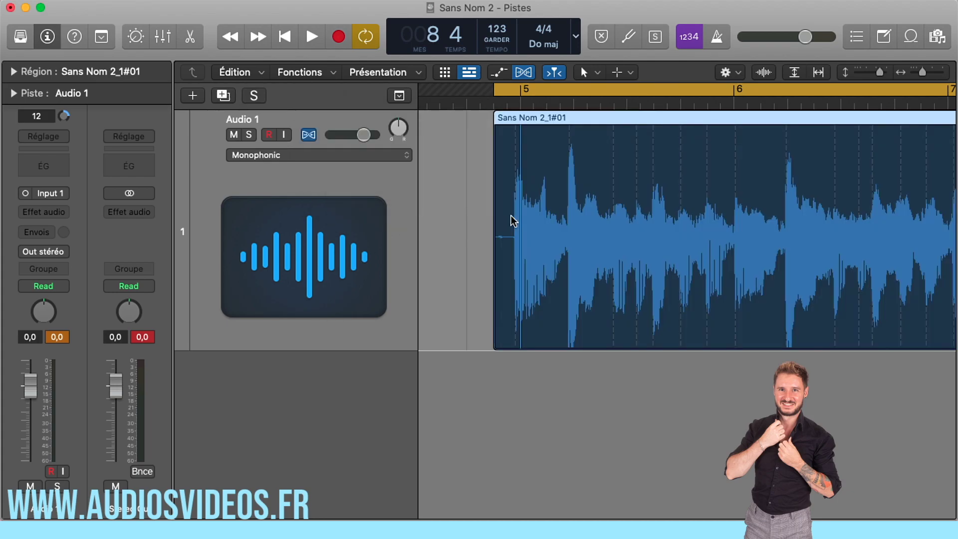
Step: Move the recording's first transient onto bar 5, accept the high-speed section, and play back the opening bar
left_click_drag(512, 175, 556, 184)
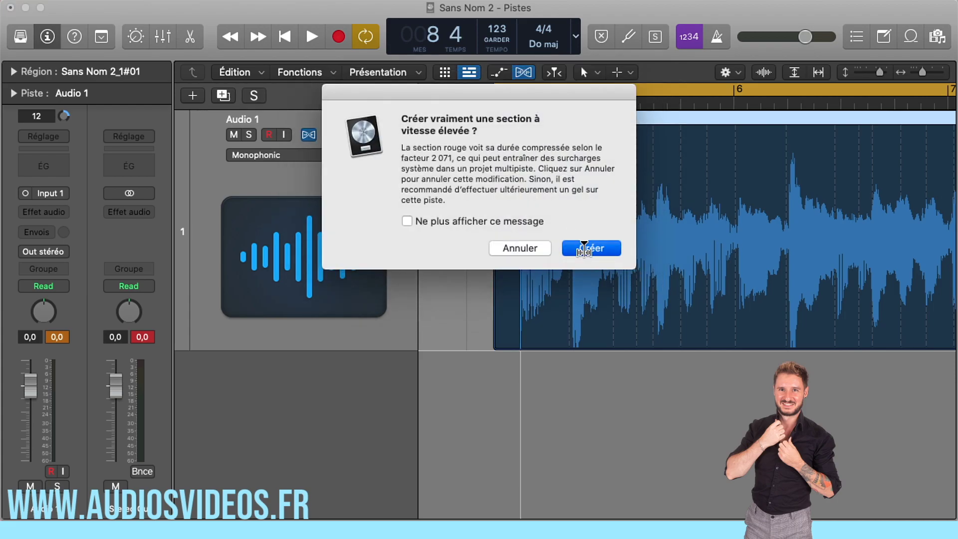
left_click(582, 247)
scroll(523, 150, "right", 2)
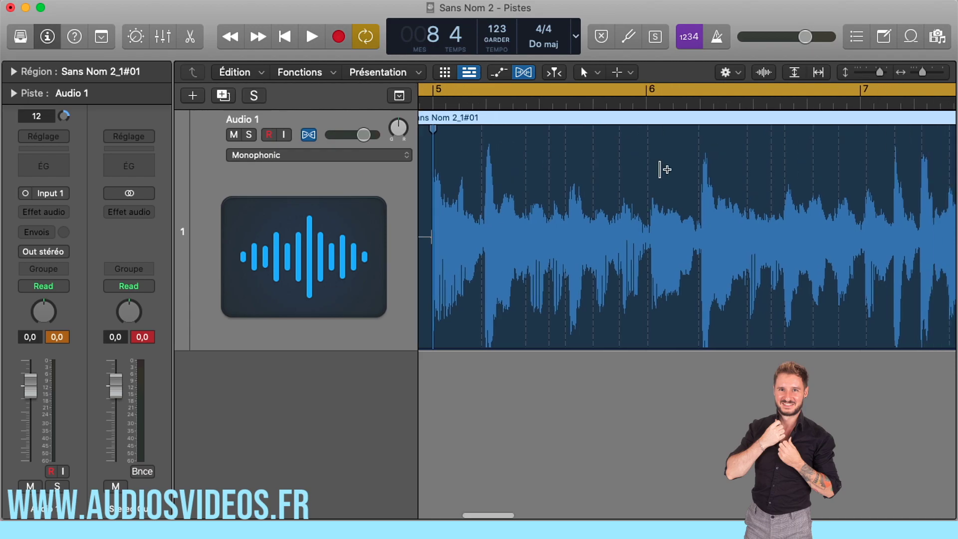
key("space")
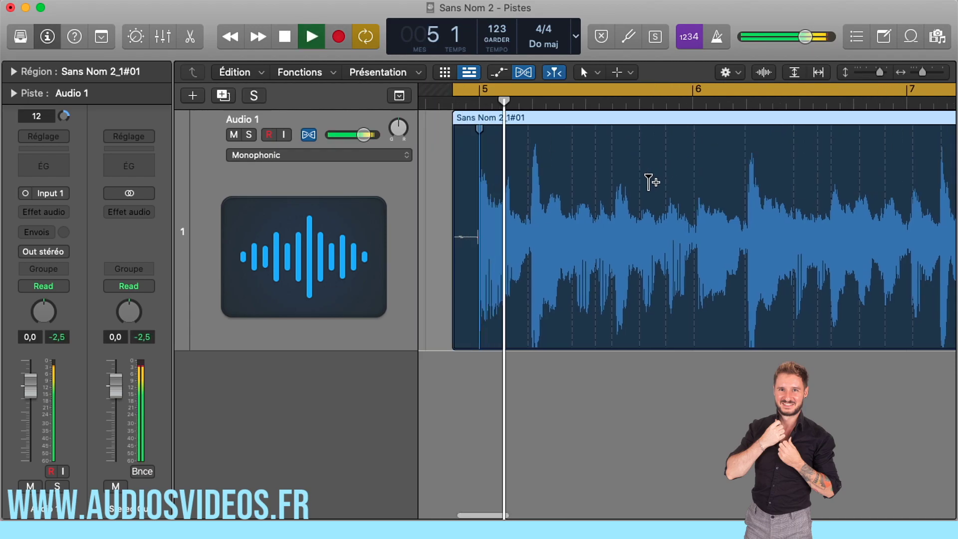
key("space")
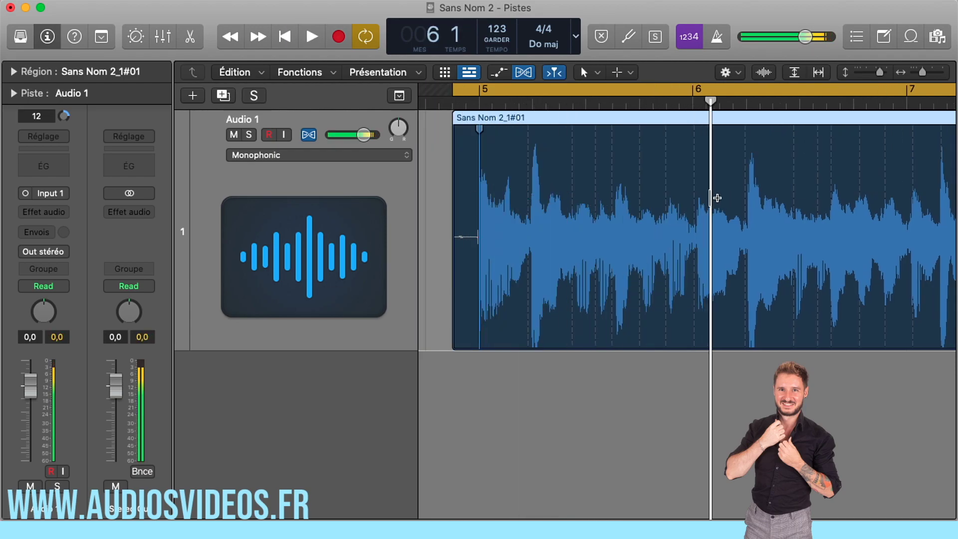
Step: Align the transients near bar 6 and near beat 2 of bars 5 and 6 to the grid with flex markers
left_click(695, 197)
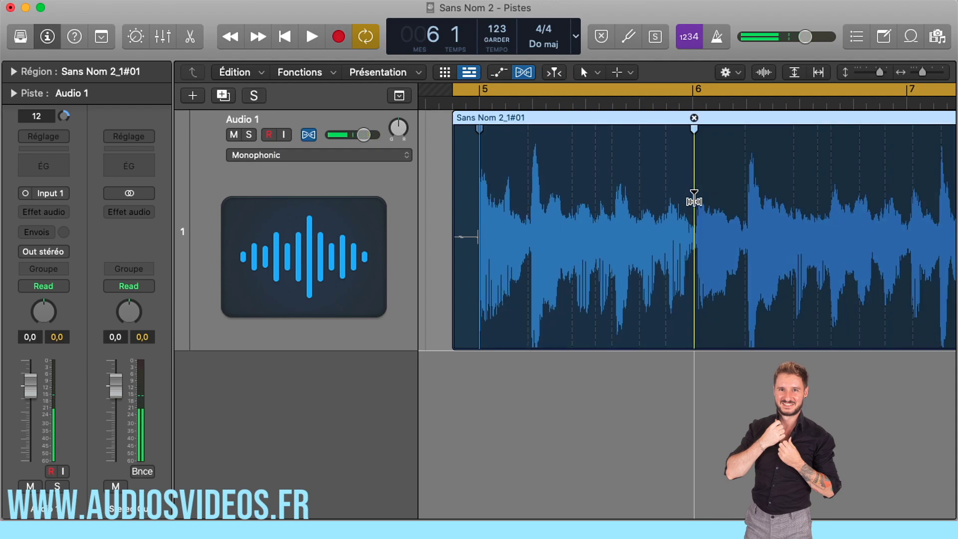
left_click_drag(528, 180, 533, 179)
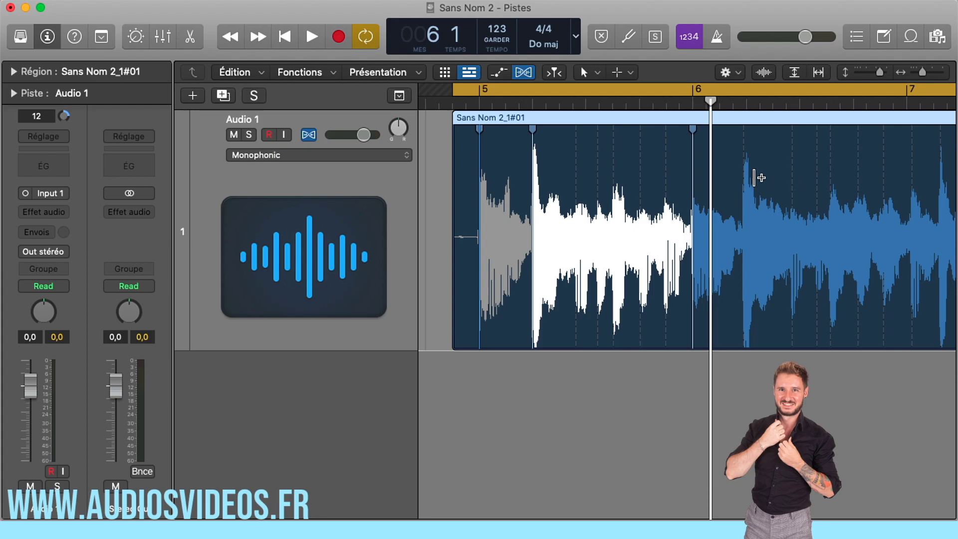
left_click_drag(743, 173, 747, 173)
Step: Align the transients near the start and beat 2 of bar 7 to the grid with flex markers
scroll(756, 180, "right", 5)
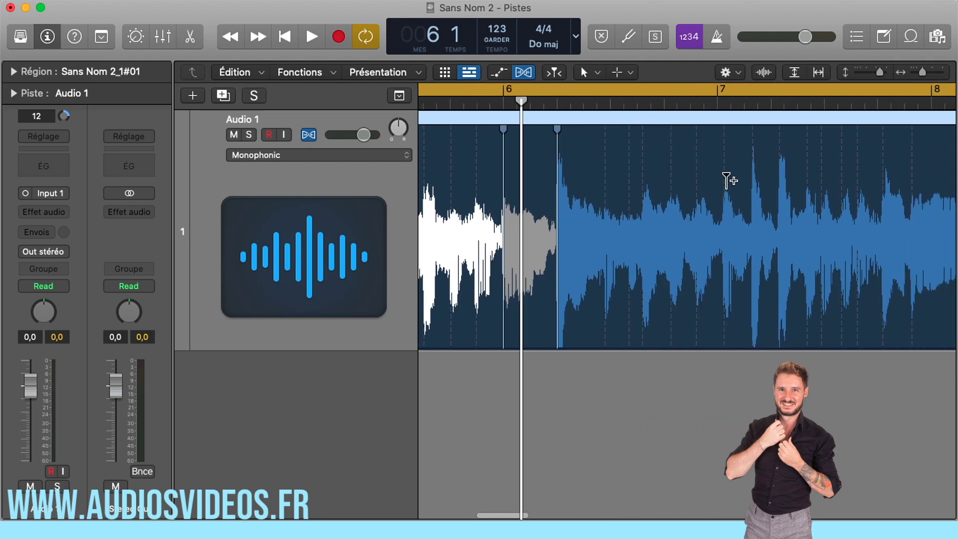
left_click_drag(724, 178, 717, 178)
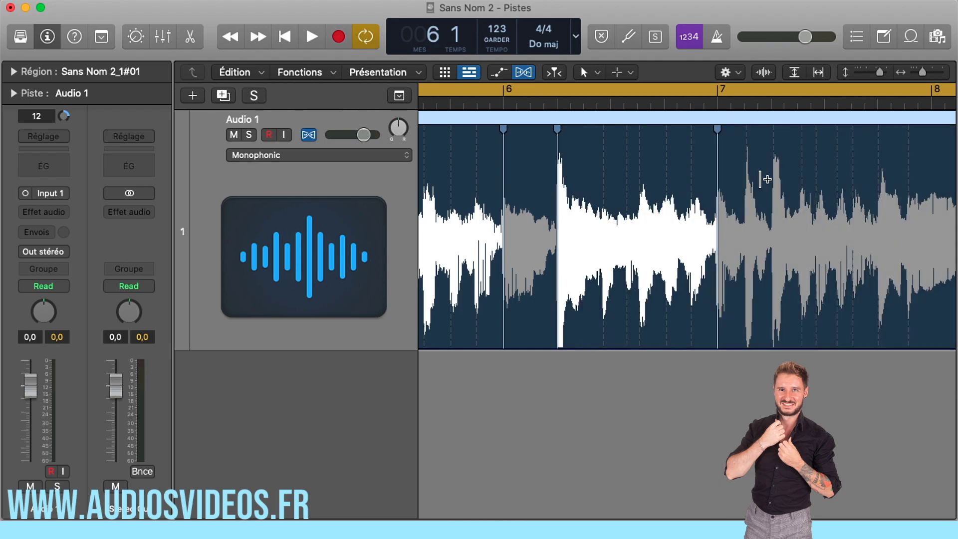
left_click_drag(776, 181, 770, 181)
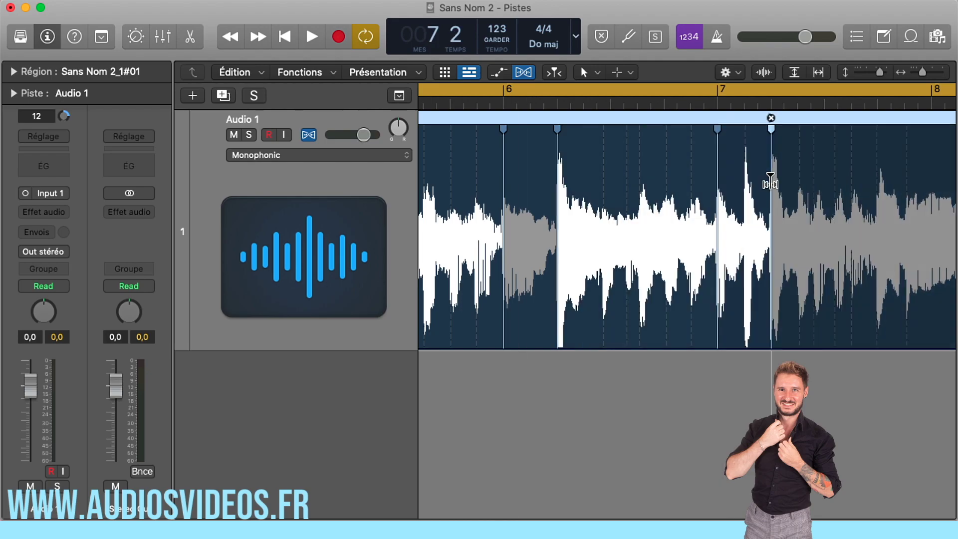
Step: Add a flex marker half a beat before bar 8 and stretch the end of the final note to about beat 4
scroll(773, 181, "right", 3)
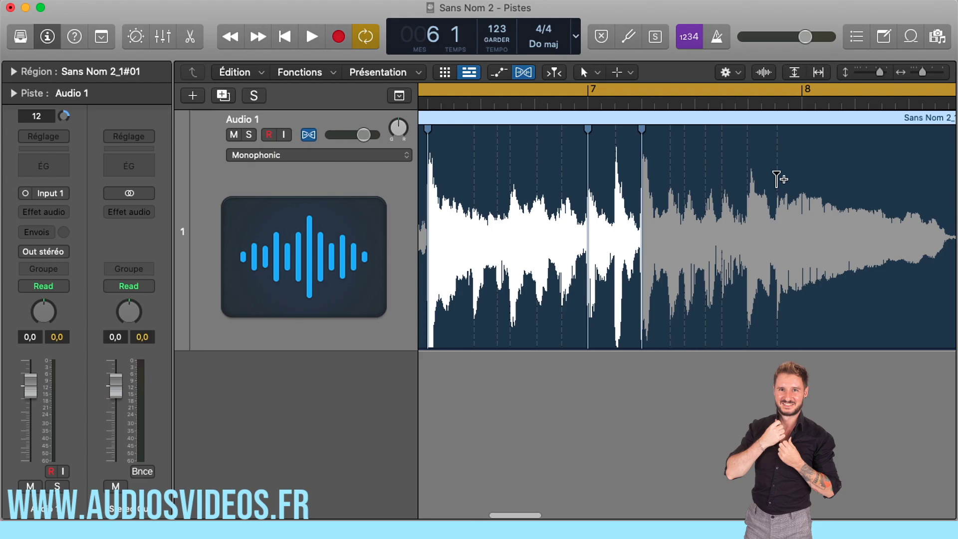
left_click(778, 179)
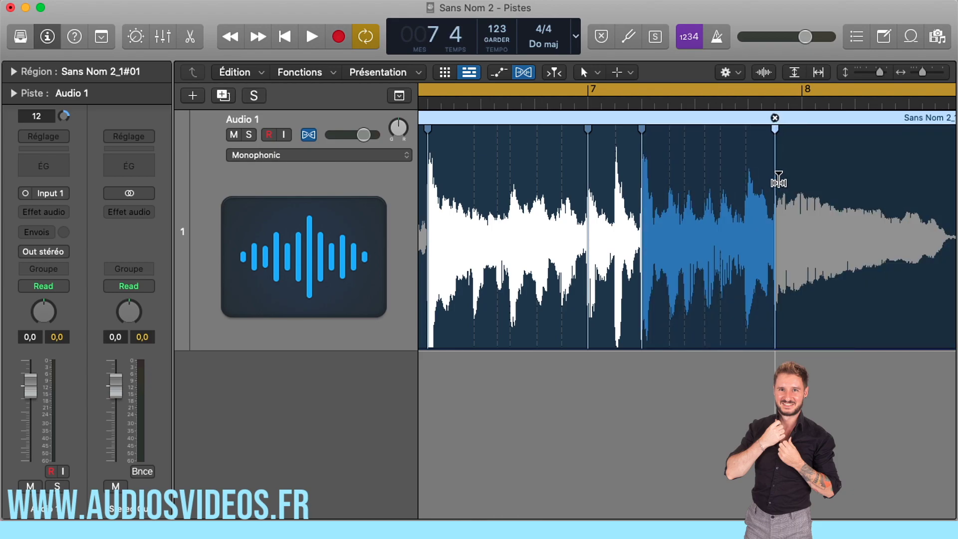
scroll(778, 181, "right", 3)
left_click(824, 225)
left_click_drag(823, 225, 842, 227)
Step: Trim the region's end shortly after the final note and fade it out with the Fade tool, restoring the Pointer tool
left_click_drag(874, 343, 863, 343)
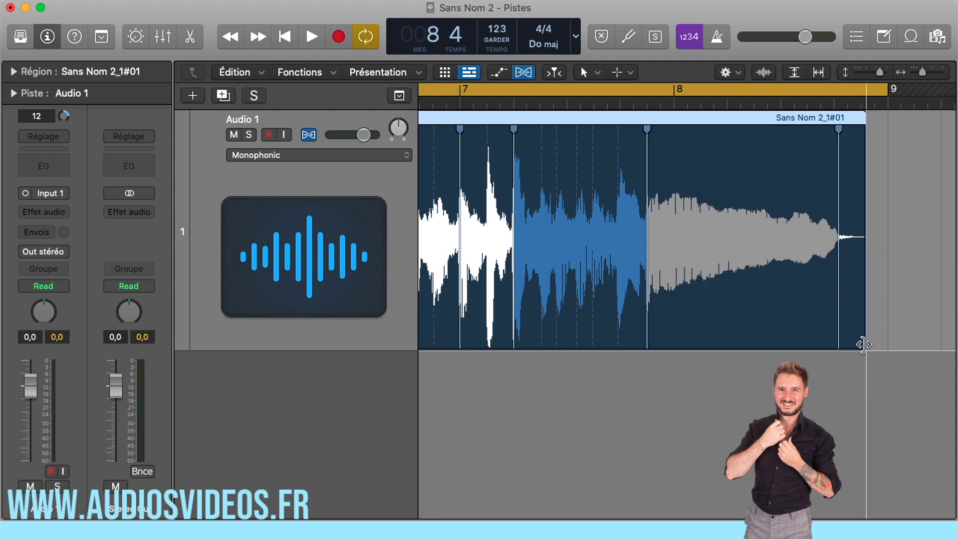
key("t")
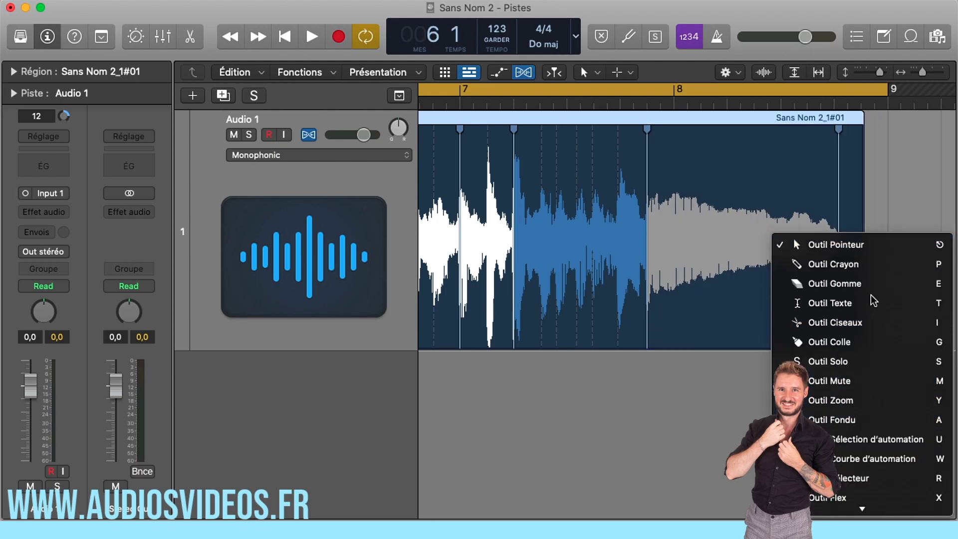
left_click(872, 387)
key("space")
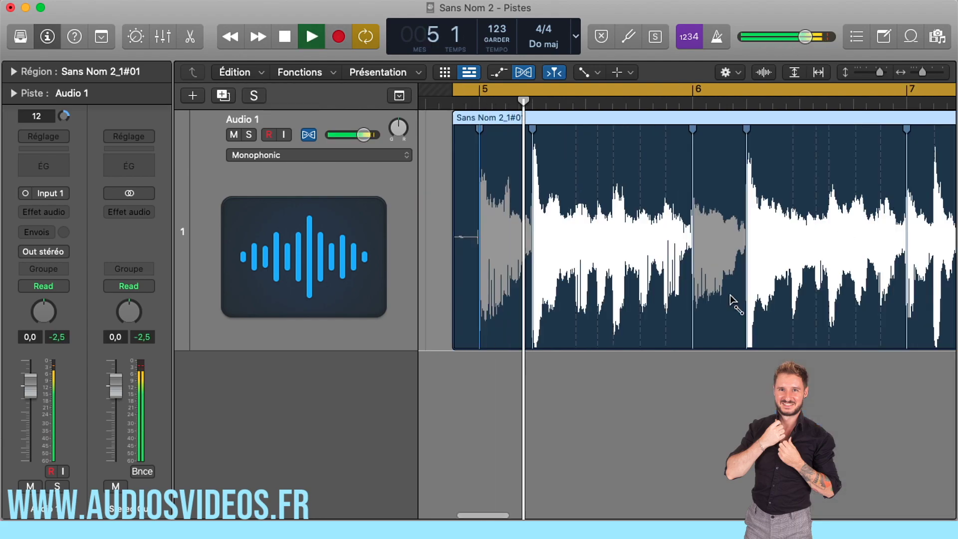
key("t")
left_click(696, 368)
Step: Listen to the time-corrected region through to its end and stop playback
scroll(709, 405, "right", 10)
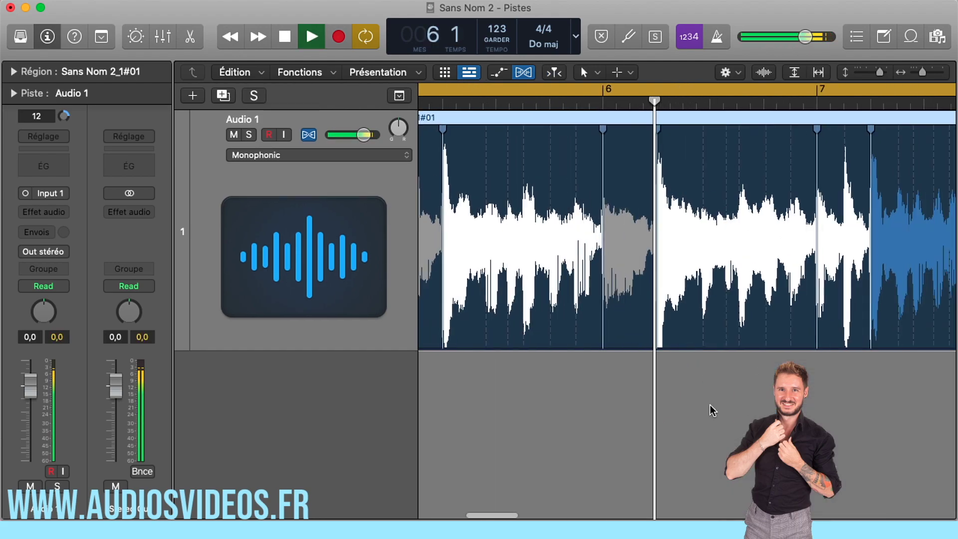
scroll(713, 403, "right", 3)
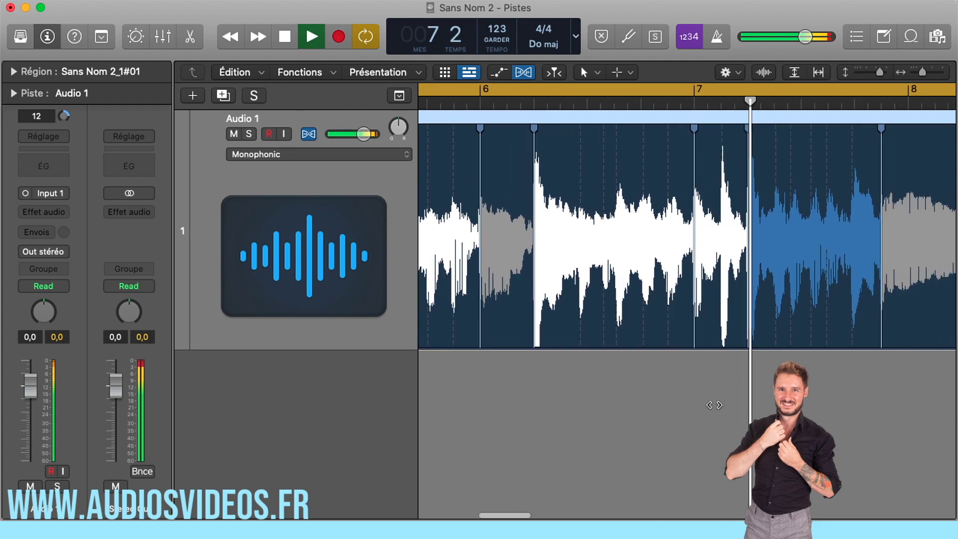
scroll(713, 403, "right", 3)
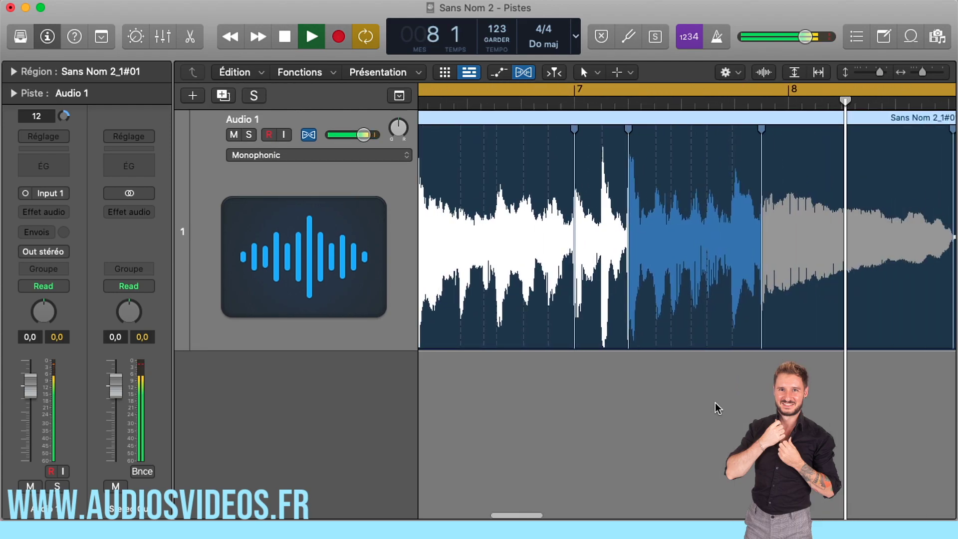
key("space")
key("super+Left")
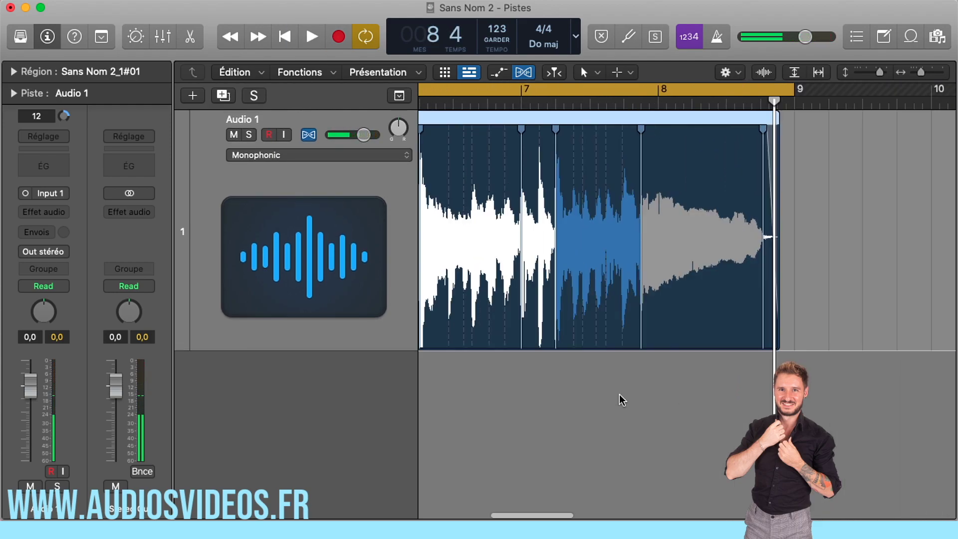
Step: Insert a mono Pitch Shifter from the Pitch effects on the Audio 1 channel strip
scroll(299, 186, "left", 6)
scroll(339, 194, "left", 4)
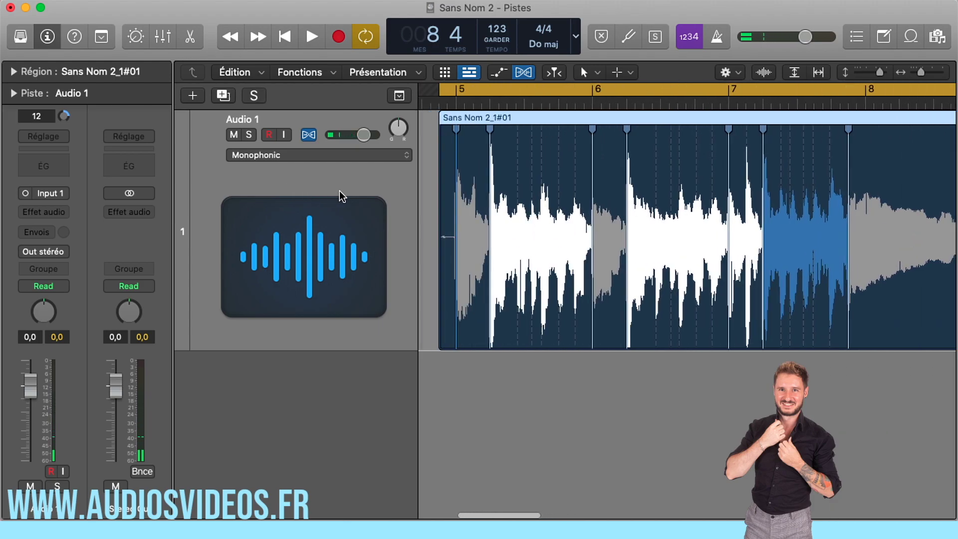
scroll(587, 144, "left", 1)
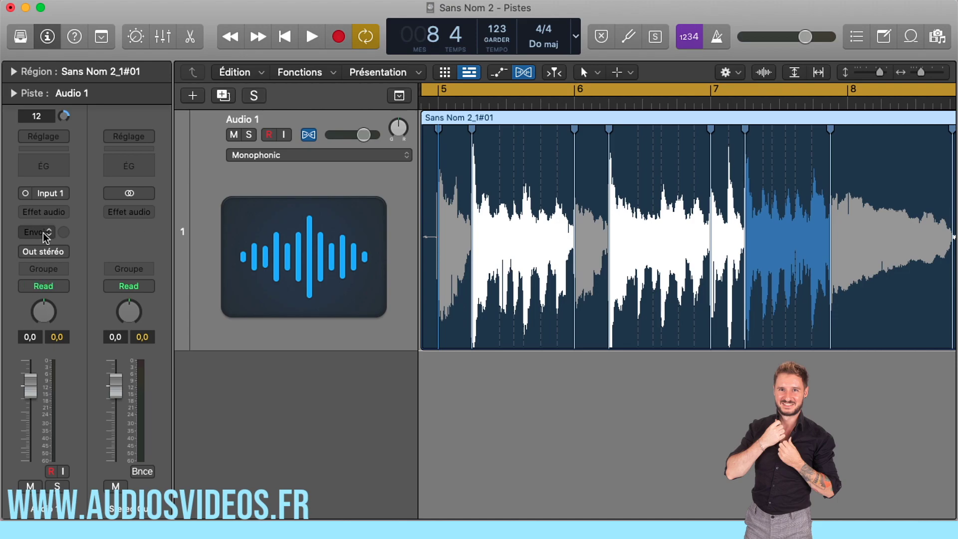
left_click(44, 212)
mouse_move(69, 444)
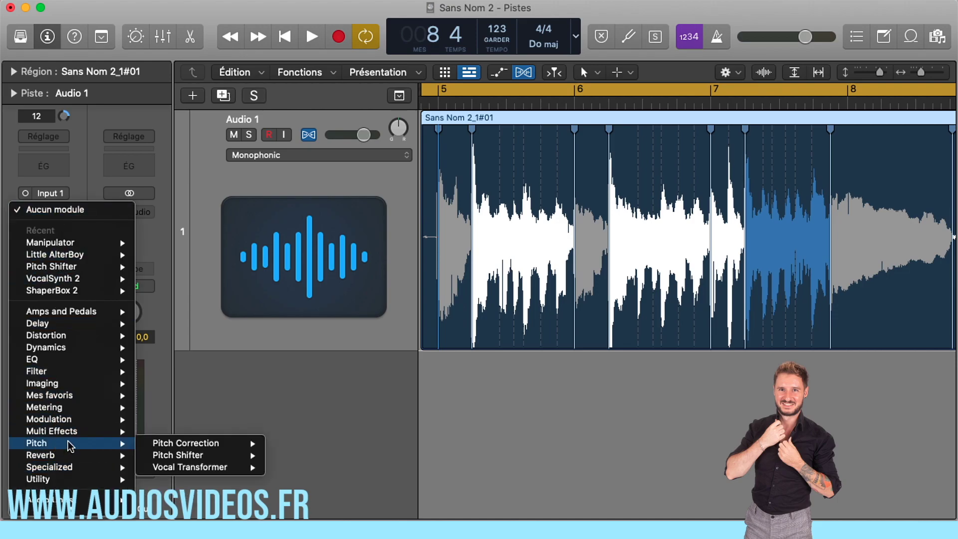
mouse_move(182, 455)
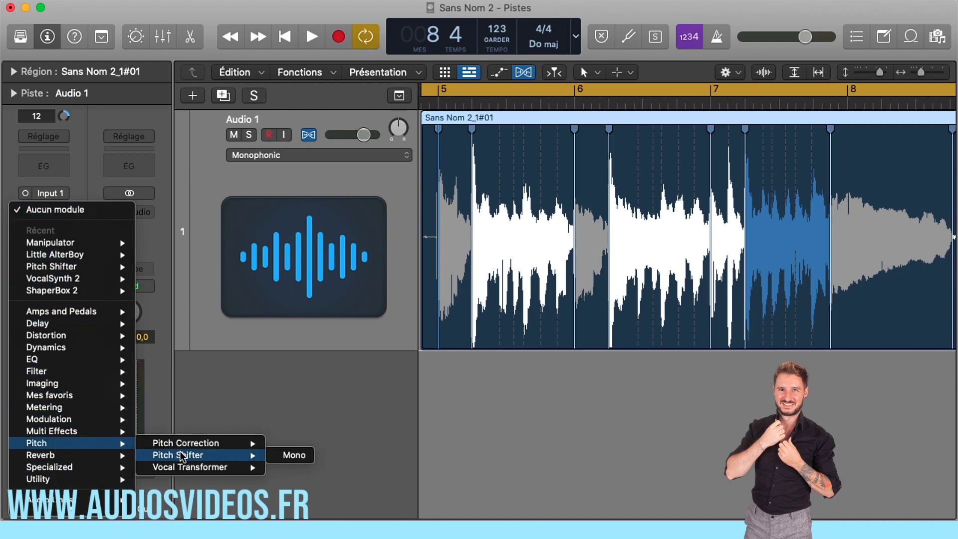
left_click(278, 452)
Step: Try out the Semi Tones control, return it to 0, and set the Pitch Shifter's Mix to 100%
left_click_drag(372, 311, 343, 316)
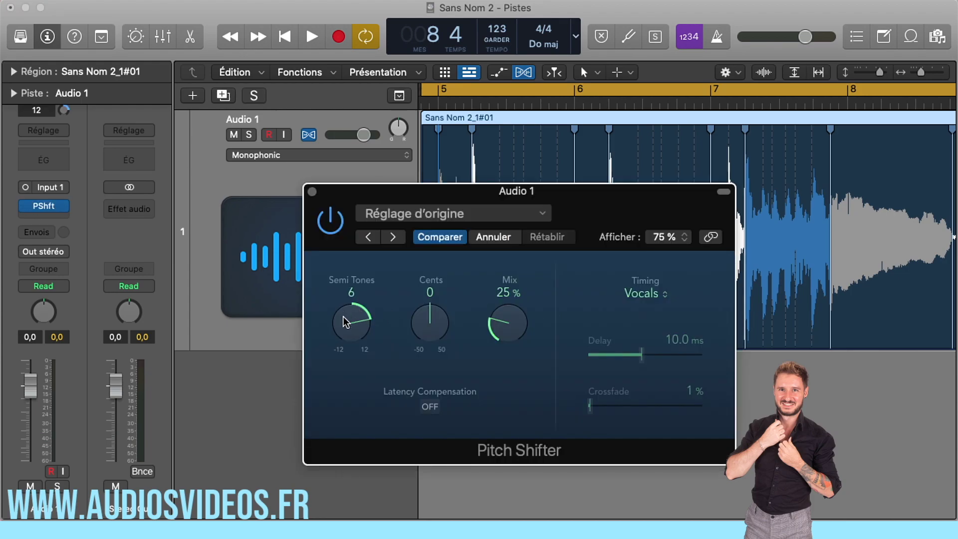
left_click_drag(345, 368, 347, 379)
left_click(502, 234)
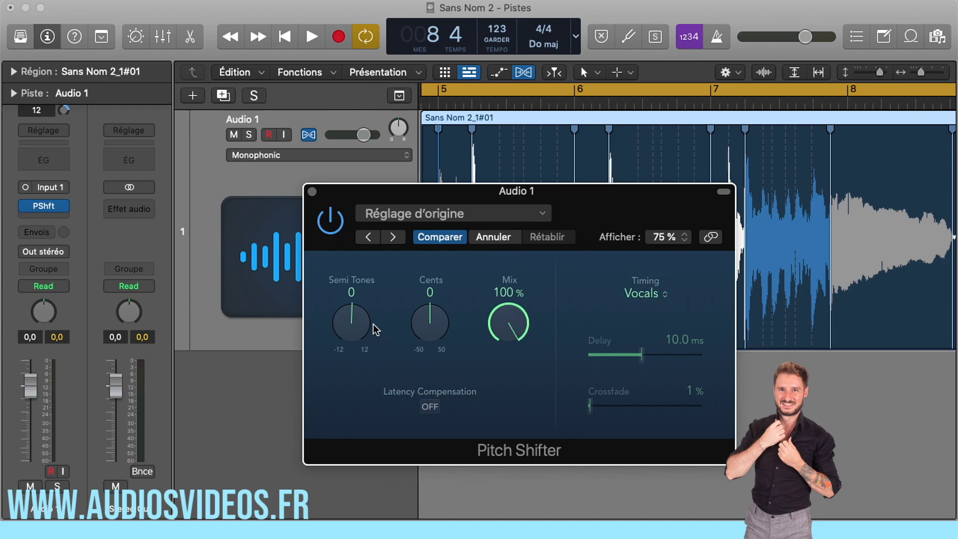
Step: Audition different Semi Tones values during playback, leave the value at 1, stop, and close the plug-in window
left_click_drag(351, 315, 330, 323)
key("space")
key("space")
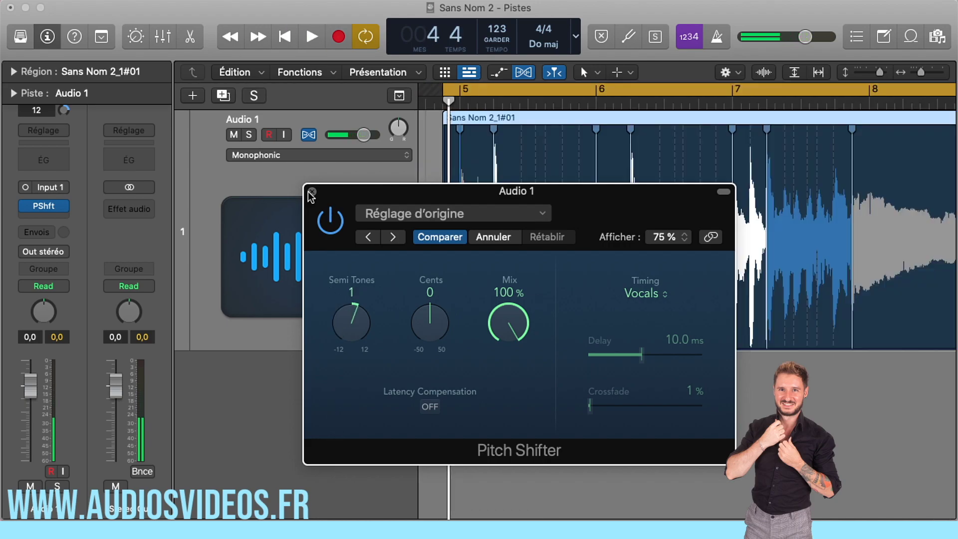
left_click(312, 191)
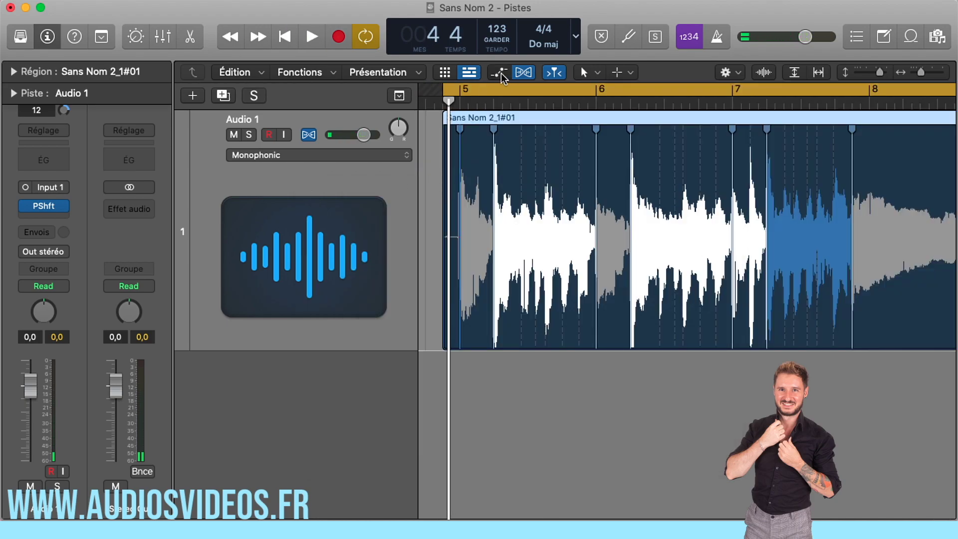
Step: Show track automation, set Audio 1's automation mode to Touch, and reopen the Pitch Shifter, moving its window higher
left_click(501, 73)
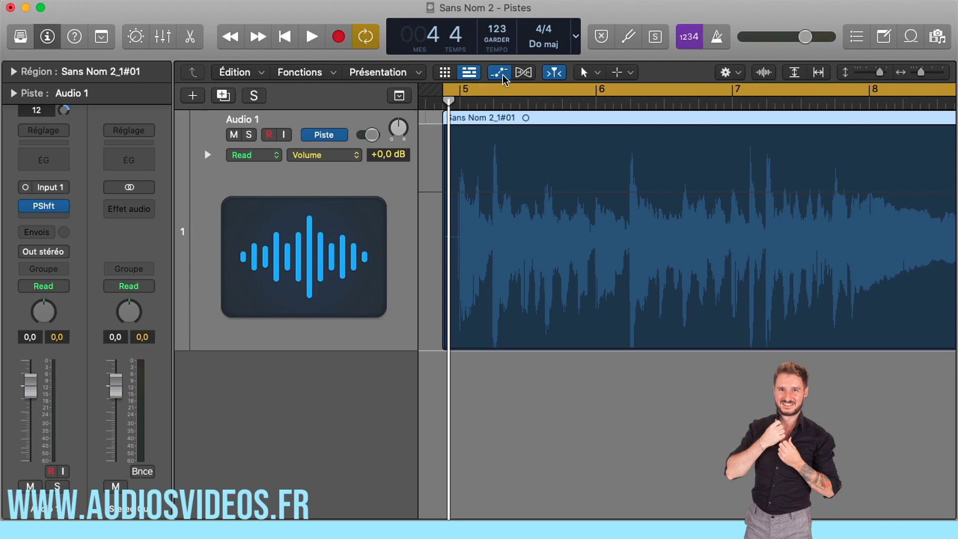
mouse_move(69, 212)
left_click(58, 286)
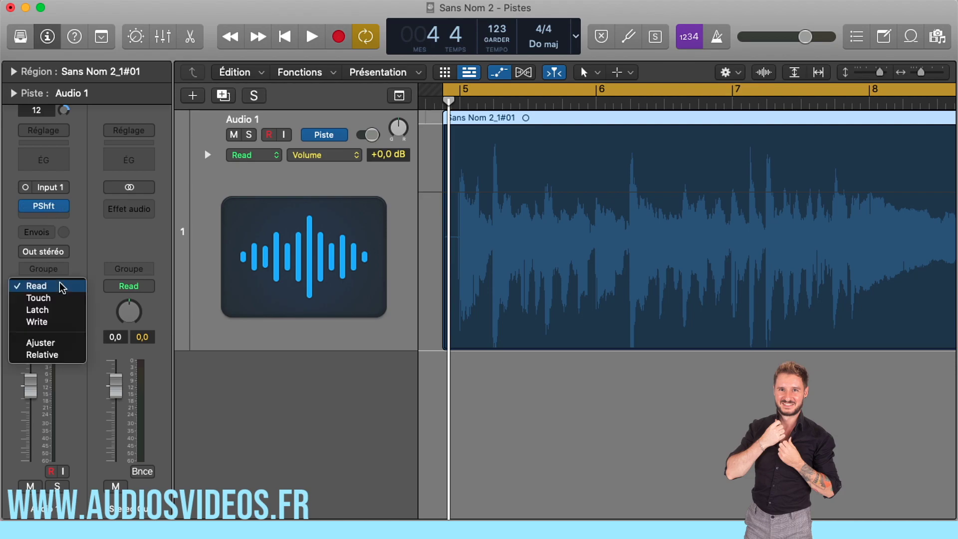
left_click(58, 299)
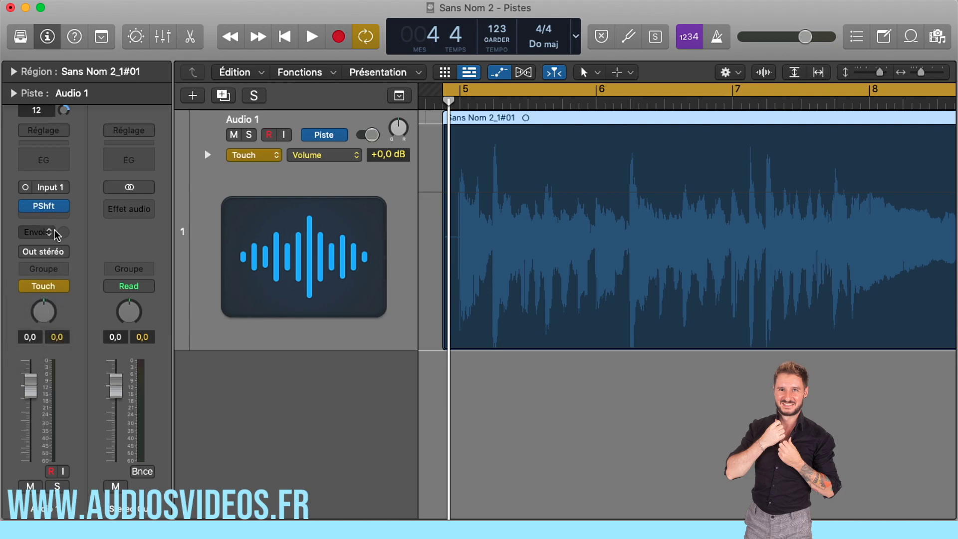
left_click(45, 207)
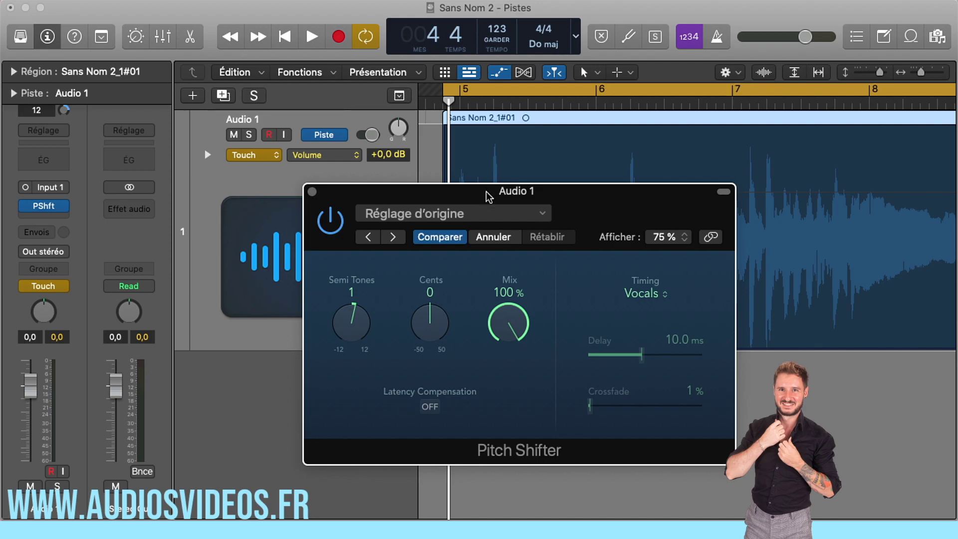
left_click_drag(487, 196, 385, 97)
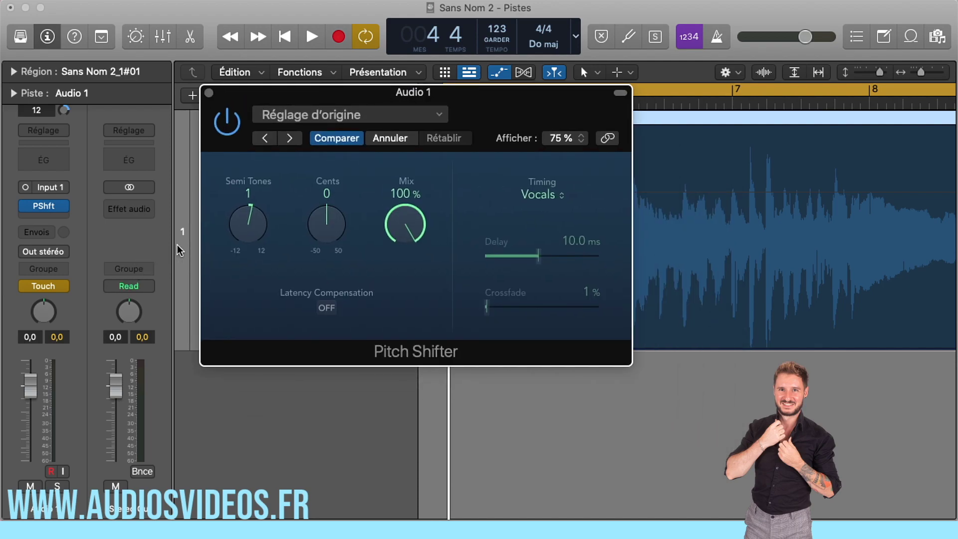
Step: Reset Semi Tones to 0, record its automation during playback by varying it down to about -7, and close the plug-in
left_click_drag(242, 223, 240, 234)
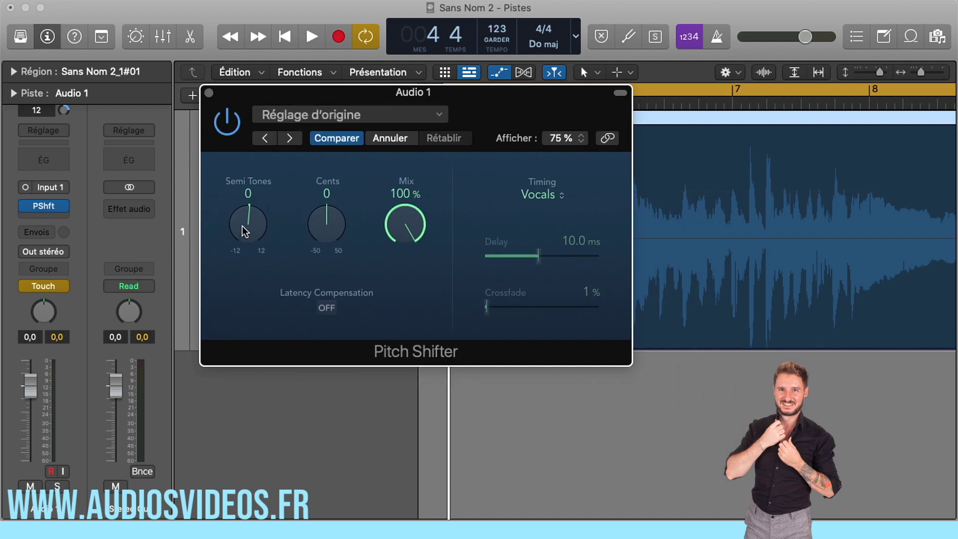
scroll(246, 228, "down", 1)
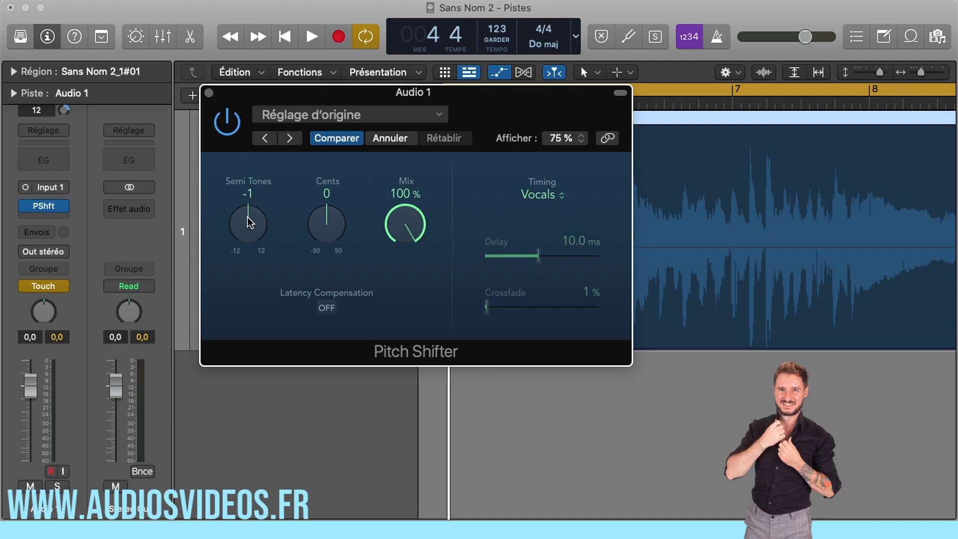
scroll(243, 229, "up", 1)
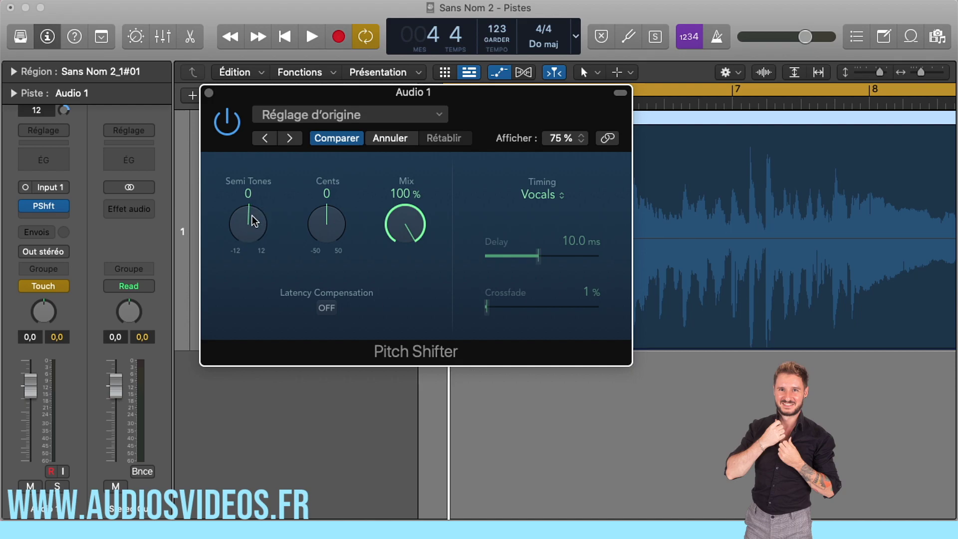
key("space")
left_click_drag(251, 214, 233, 223)
key("space")
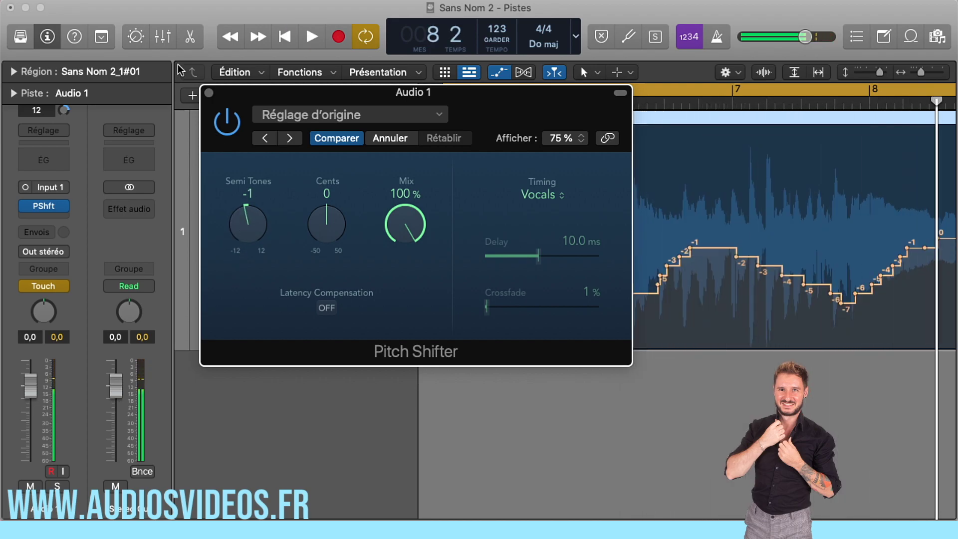
left_click(209, 93)
Step: Move the -3 semitone automation point before bar 6 slightly earlier and the -6 point to the transient at beat 2 of bar 6
scroll(540, 263, "up", 5)
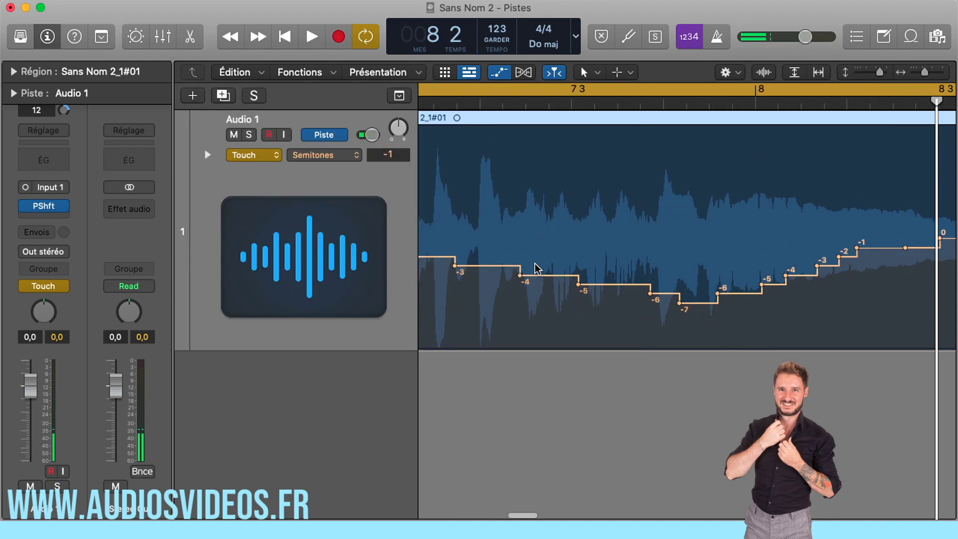
scroll(534, 263, "left", 2)
scroll(534, 268, "left", 10)
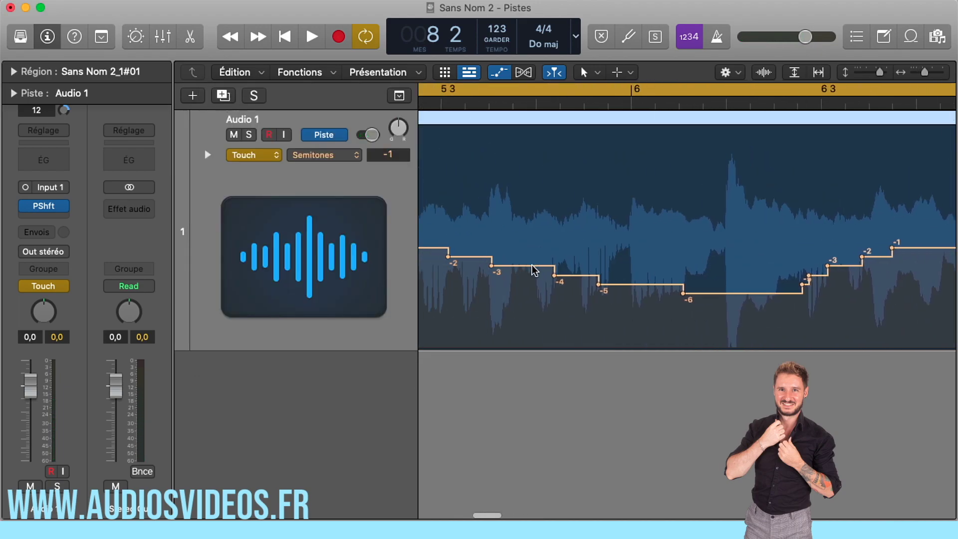
scroll(490, 261, "left", 3)
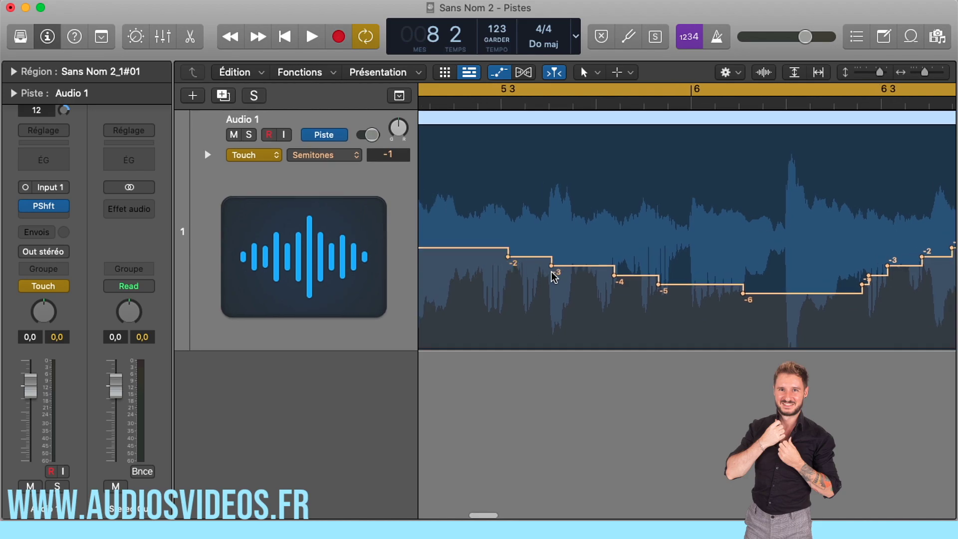
left_click_drag(551, 265, 549, 265)
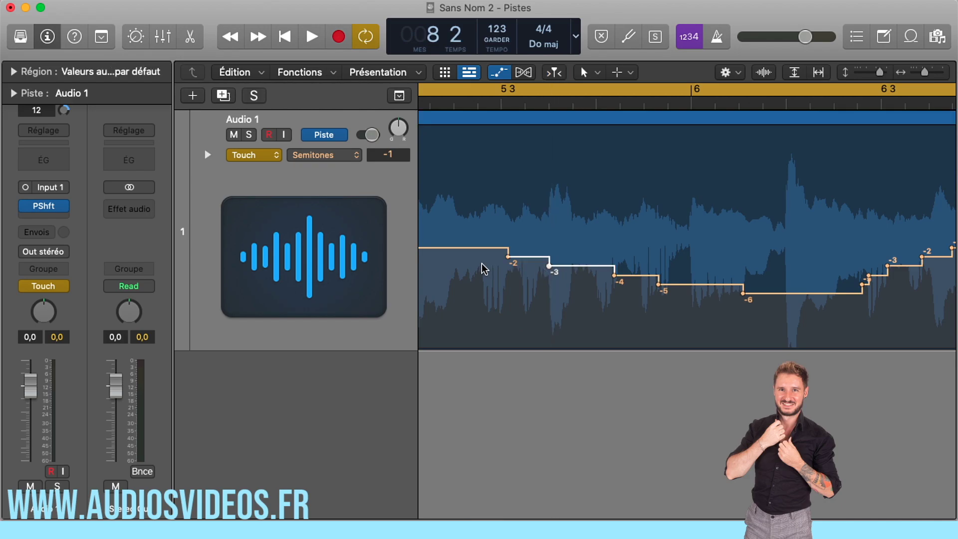
scroll(519, 267, "left", 5)
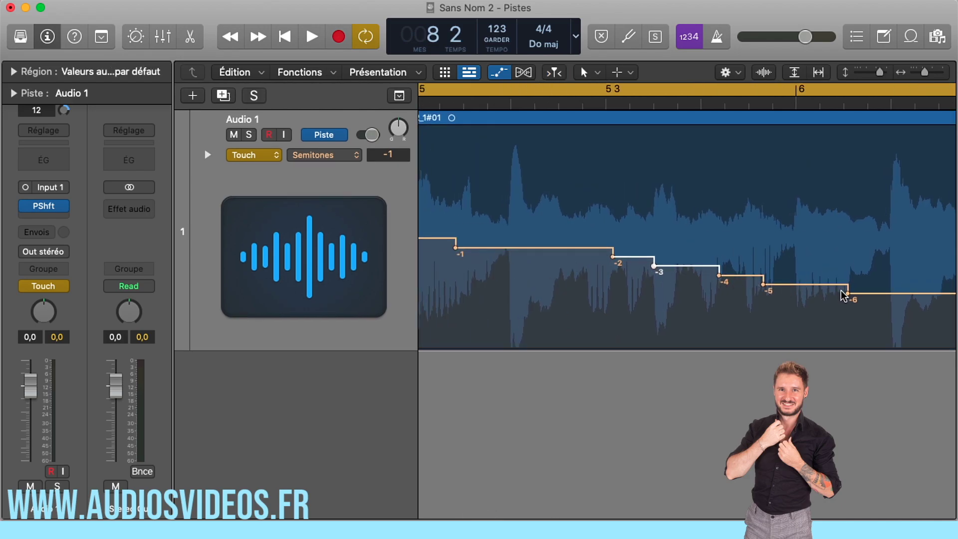
left_click_drag(848, 294, 890, 293)
Step: Move the -1 automation point to the beat 2 transient of bar 5 and the -2 point before beat 3, and play the region
key("space")
key("space")
left_click_drag(559, 247, 613, 248)
scroll(721, 264, "right", 1)
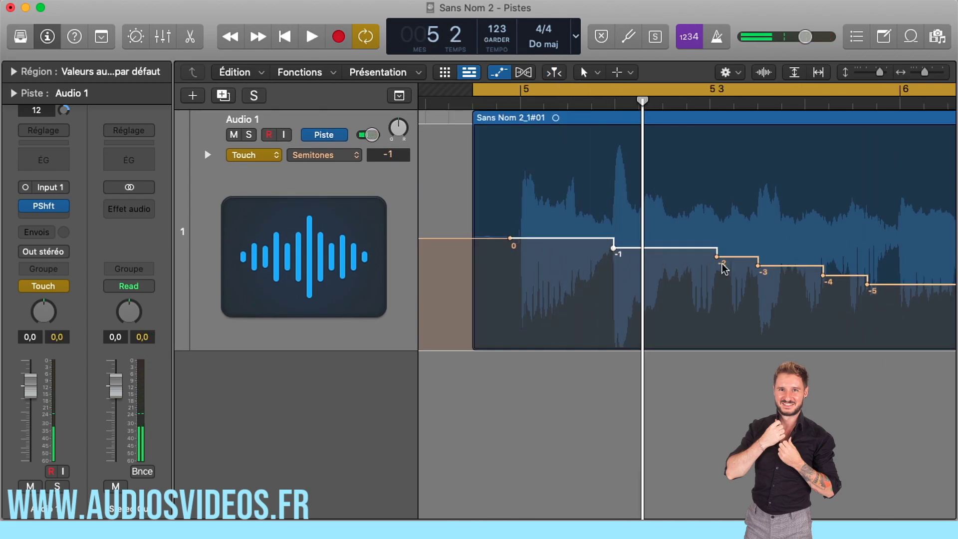
left_click_drag(716, 257, 684, 257)
key("space")
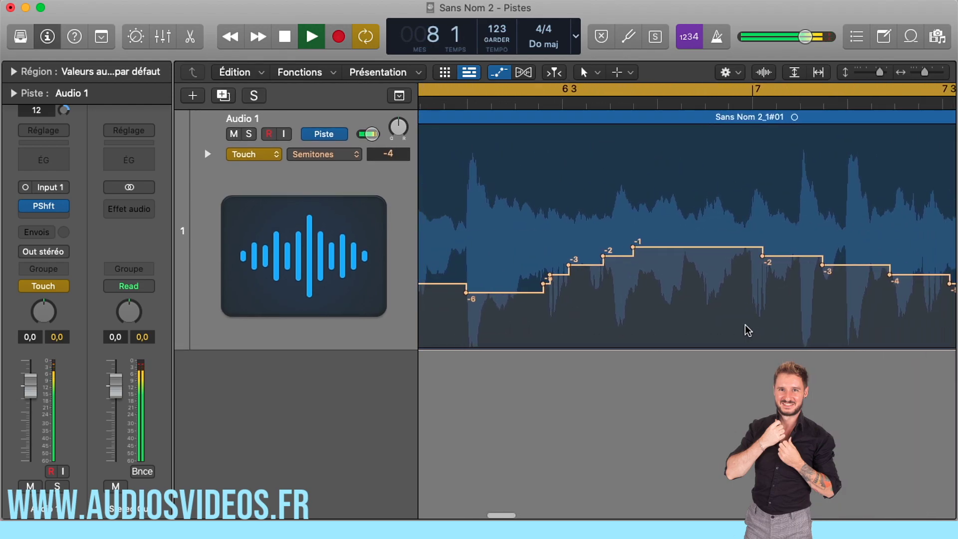
key("space")
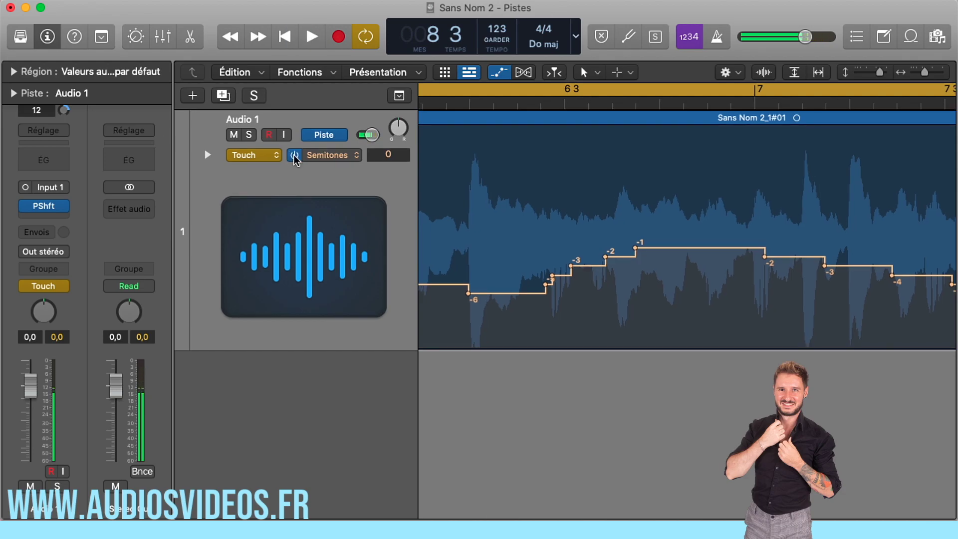
Step: Set Audio 1's automation mode to Read and check the Flex view before returning to the automation view
left_click(264, 154)
left_click(264, 143)
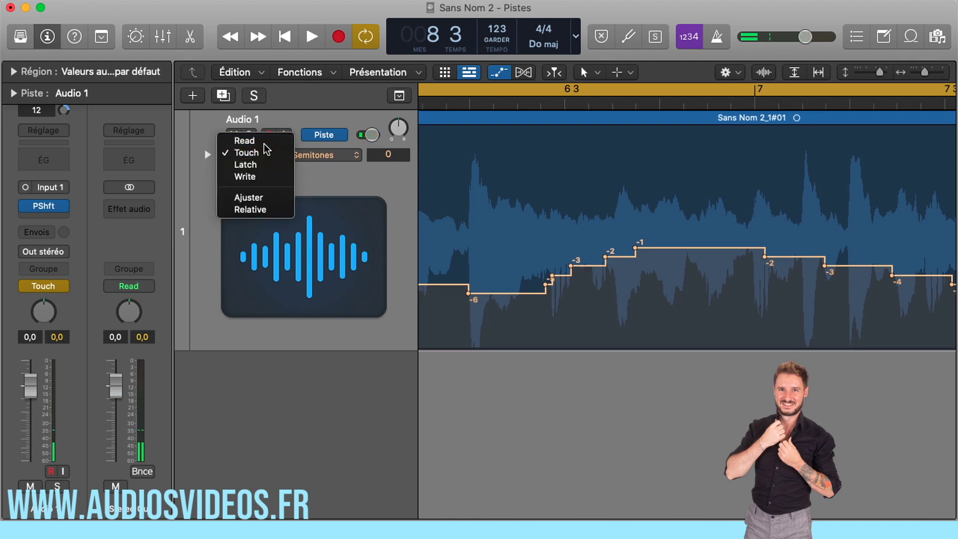
left_click(524, 72)
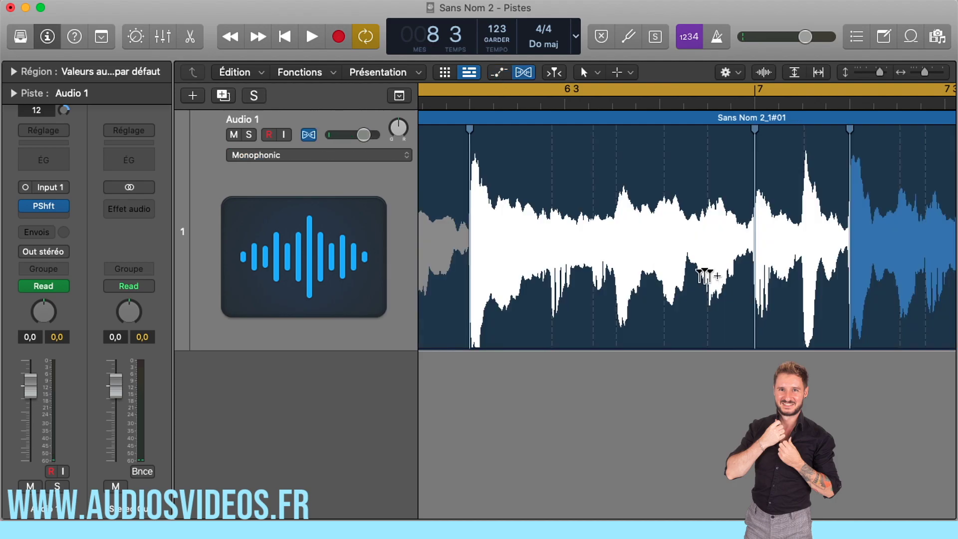
left_click(499, 73)
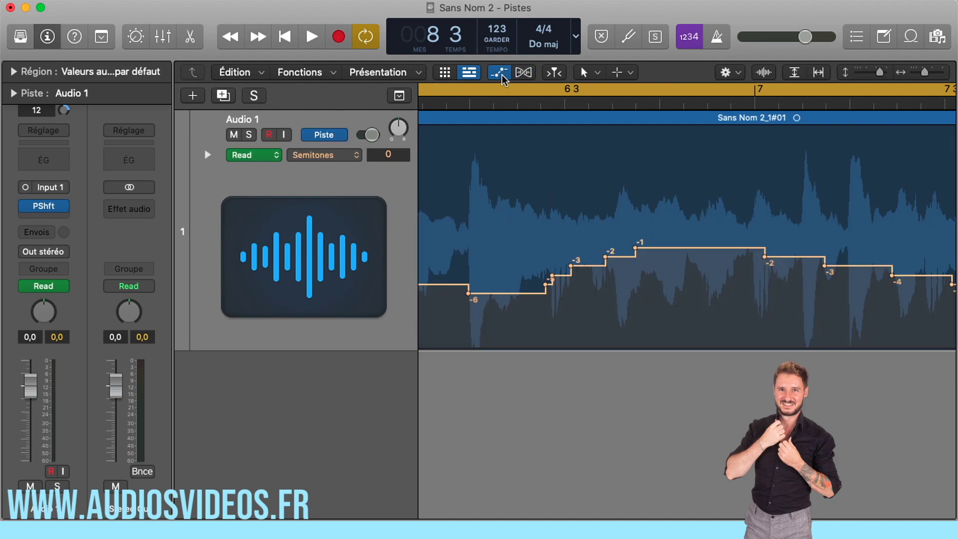
Step: Flatten the Semitones automation to 0 across the whole region, hide automation and Flex, and zoom to fit the region
scroll(634, 275, "down", 10)
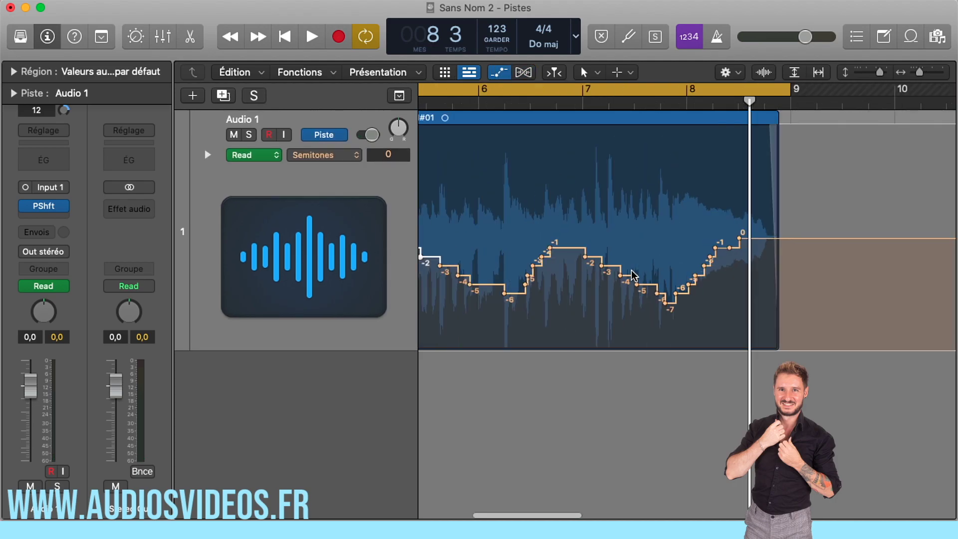
left_click_drag(728, 238, 425, 237)
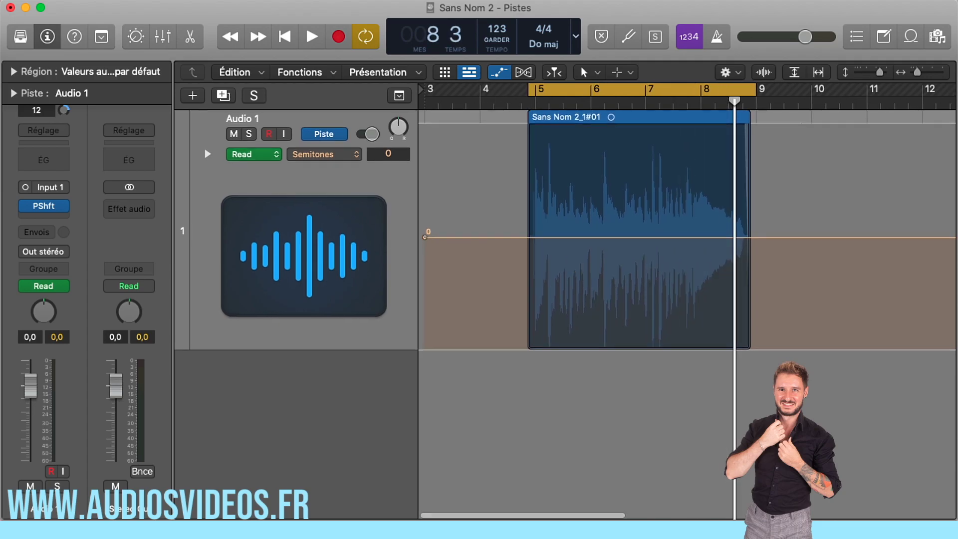
left_click(499, 73)
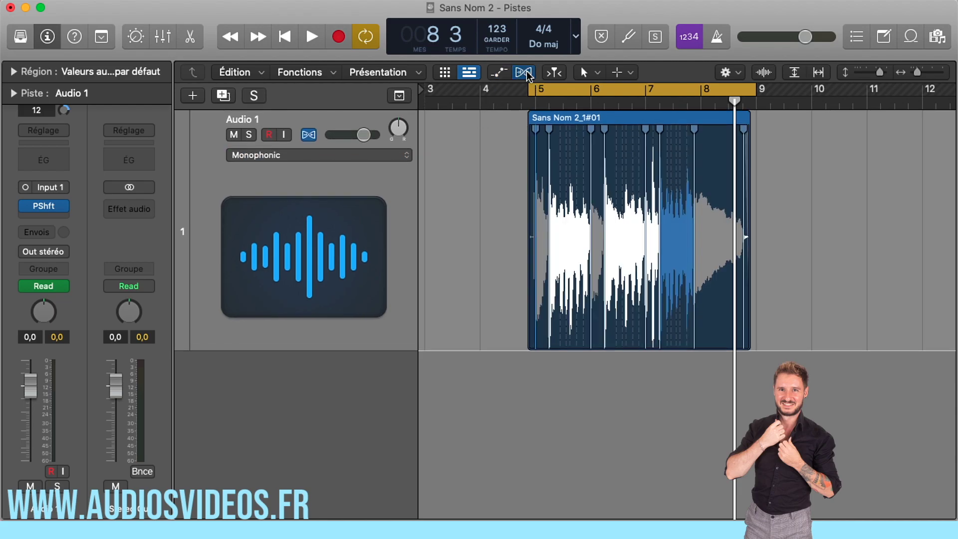
left_click(524, 73)
key("z")
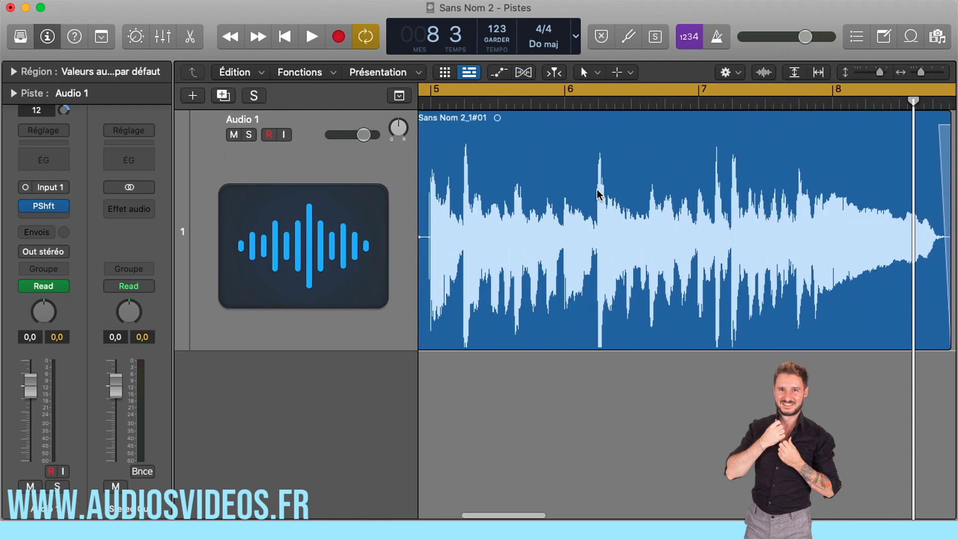
scroll(599, 195, "left", 1)
Step: Replace the Pitch Shifter on the Audio 1 channel strip with a Vocal Transformer
left_click(305, 159)
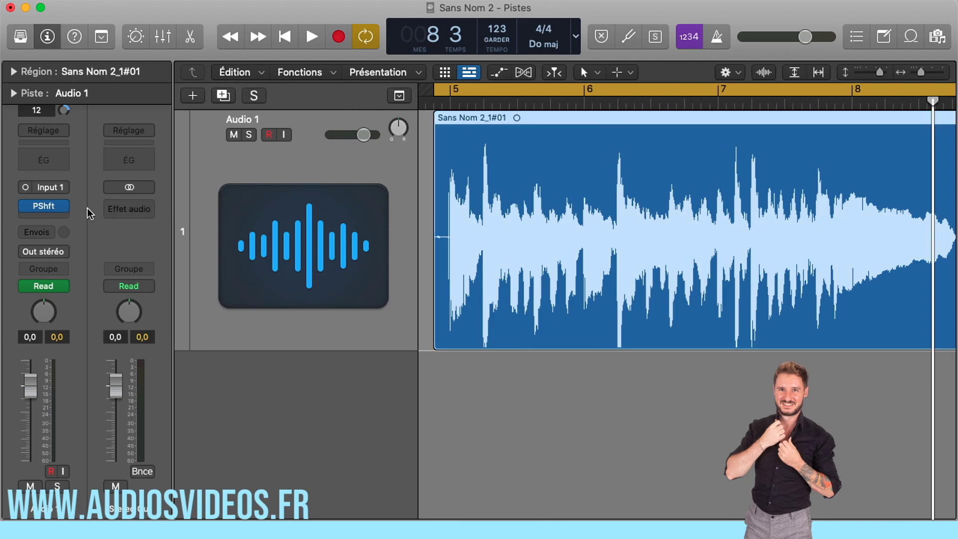
left_click(62, 207)
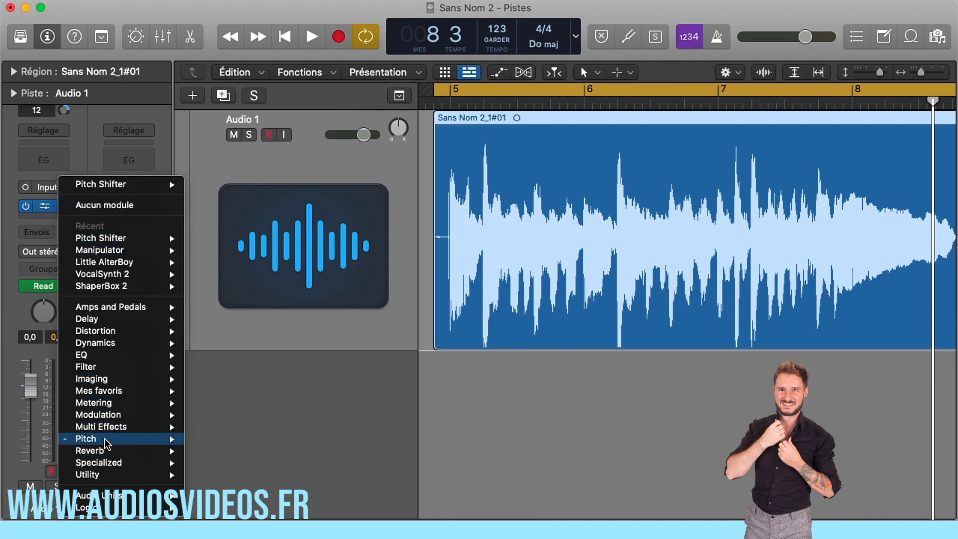
mouse_move(164, 438)
mouse_move(279, 462)
left_click(343, 463)
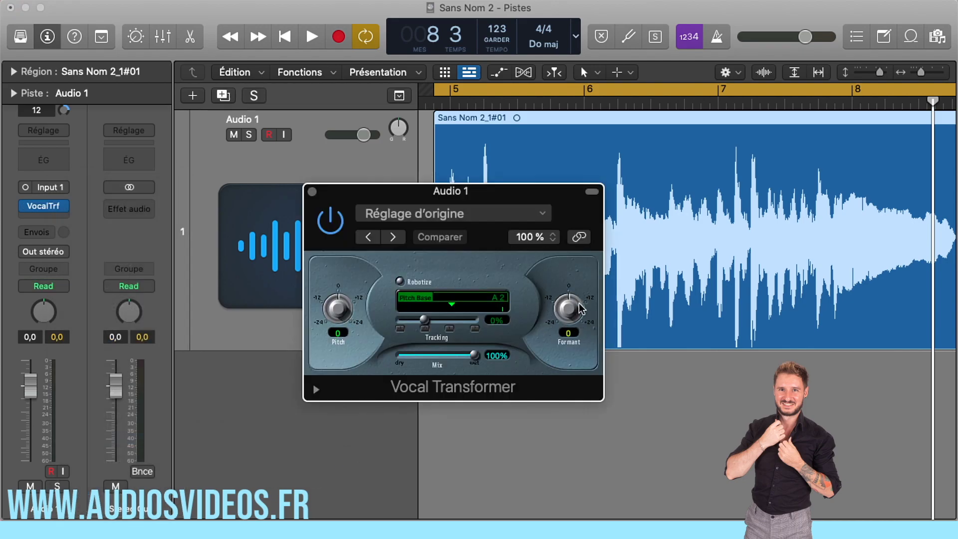
Step: Play the region while setting the Vocal Transformer's Formant to -2 and Pitch to -1
key("space")
mouse_move(567, 306)
left_mouse_down()
mouse_move(561, 324)
mouse_move(561, 312)
left_mouse_up()
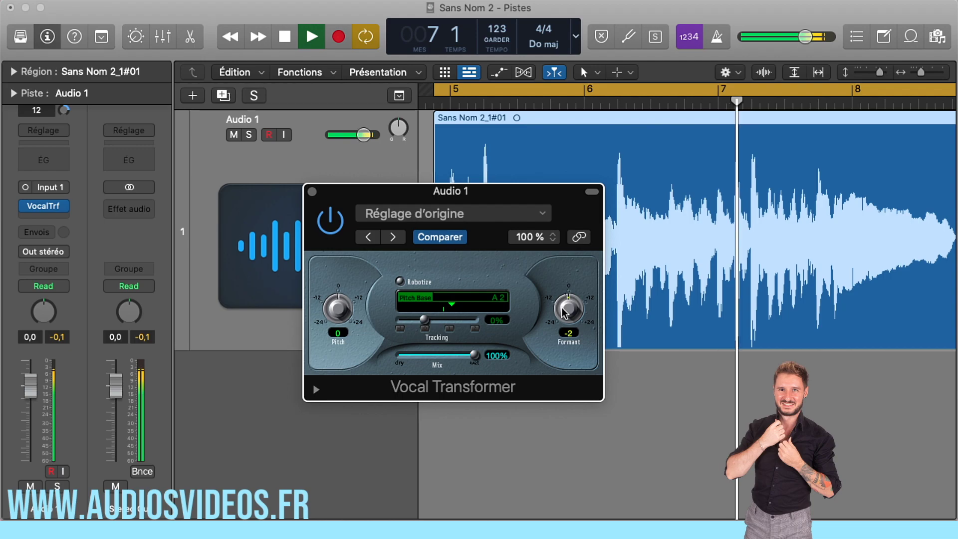
key("space")
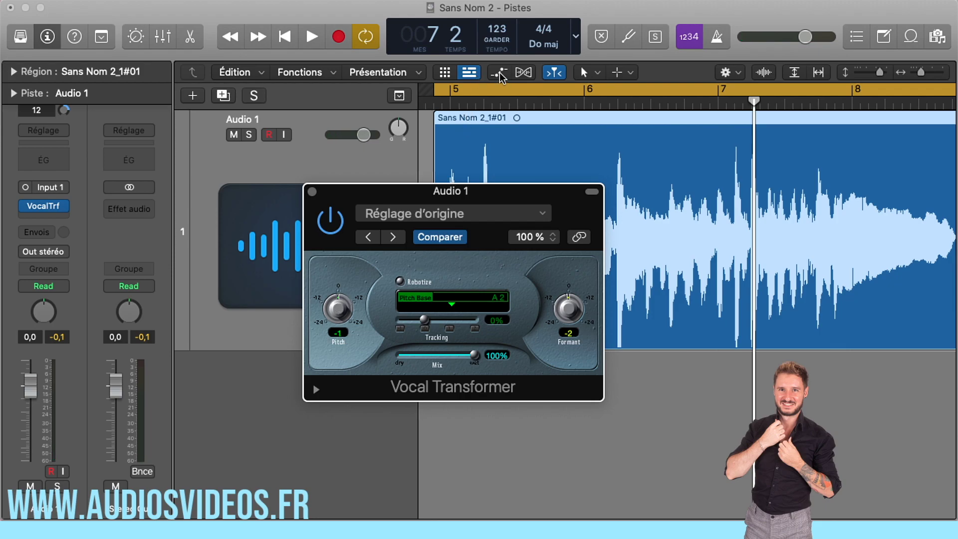
Step: Set Audio 1's automation mode to Touch and record Formant and Pitch changes in the Vocal Transformer during playback
left_click(61, 284)
left_click(64, 297)
key("space")
left_click_drag(581, 309, 560, 312)
left_click_drag(334, 310, 330, 322)
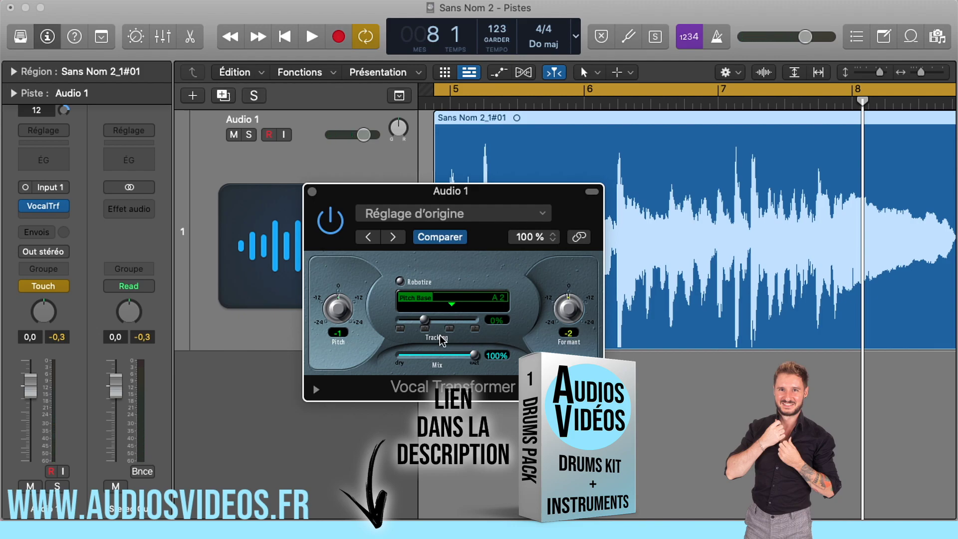
left_click(312, 192)
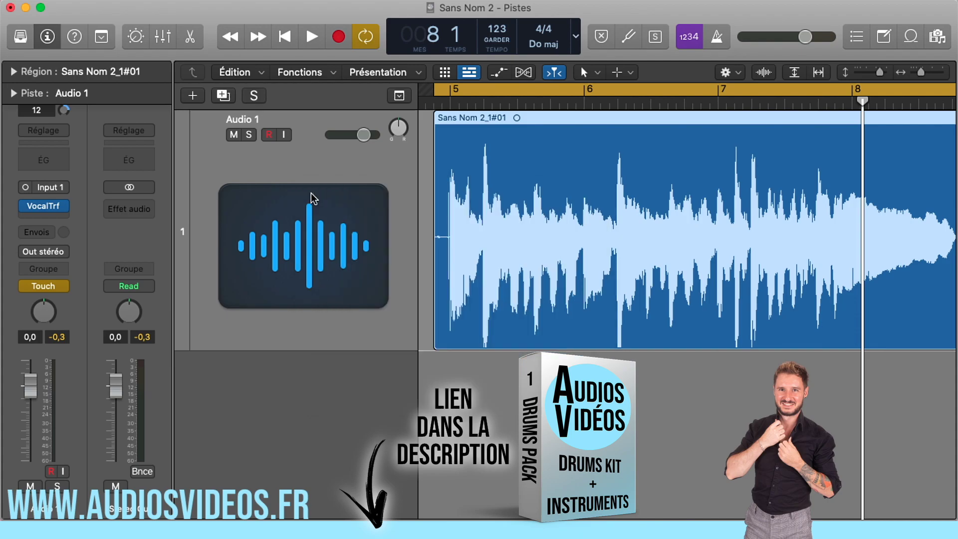
Step: Show the recorded track automation and switch the displayed parameter from Formant to VocalTrf: Pitch
left_click(500, 74)
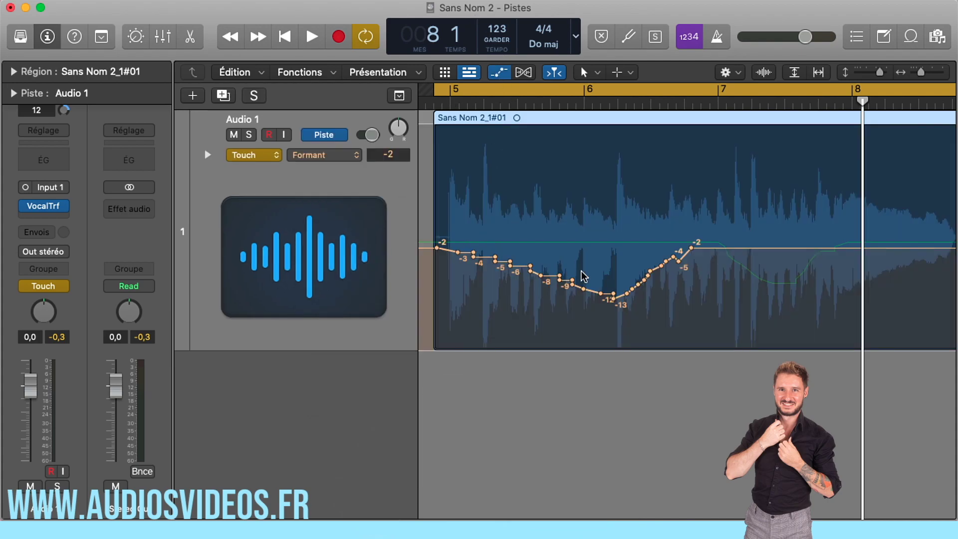
left_click(324, 155)
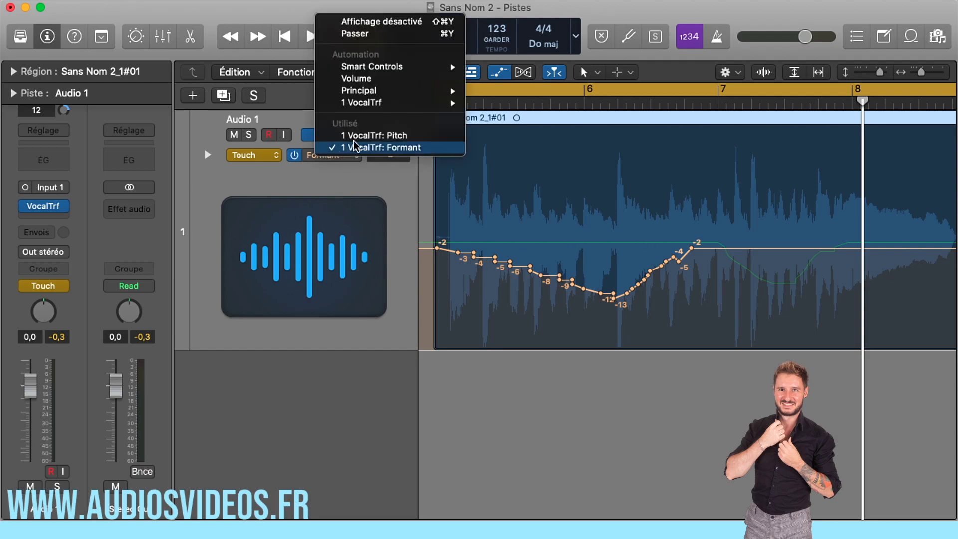
left_click(369, 135)
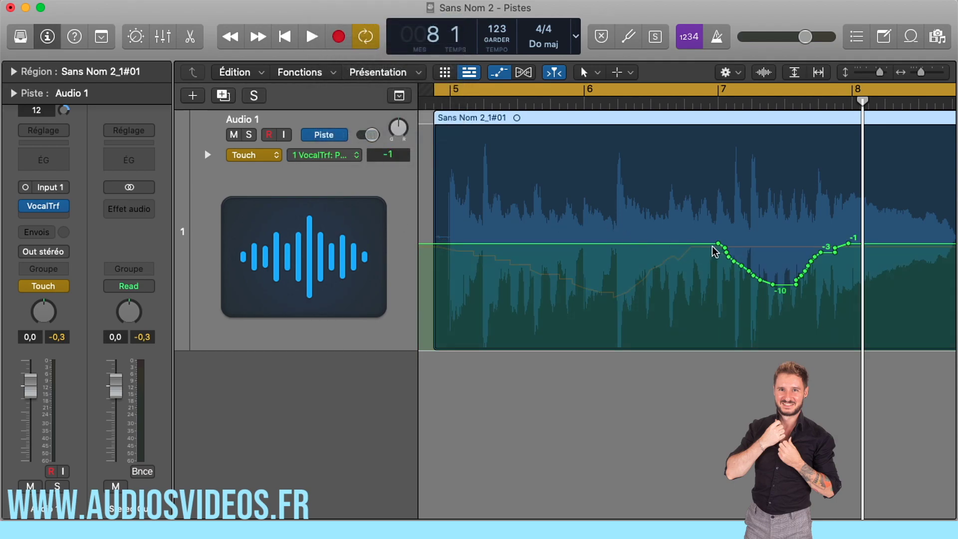
Step: Reshape bar 7's Pitch automation into a straight ramp from -10 at 7 2 3 up to 0 at beat 4
key("super+Right")
key("super+Right")
key("super+Right")
key("super+Right")
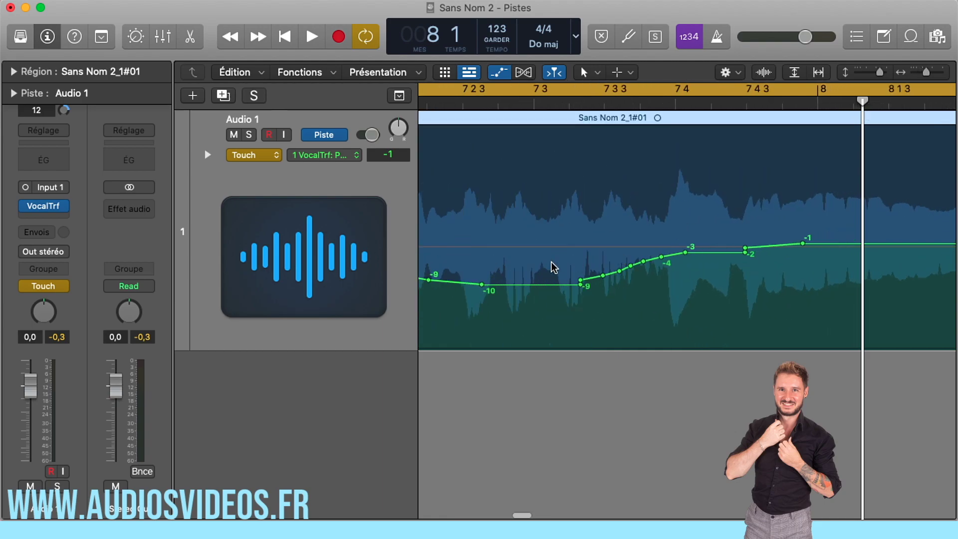
left_click_drag(582, 286, 684, 238)
left_click(599, 280)
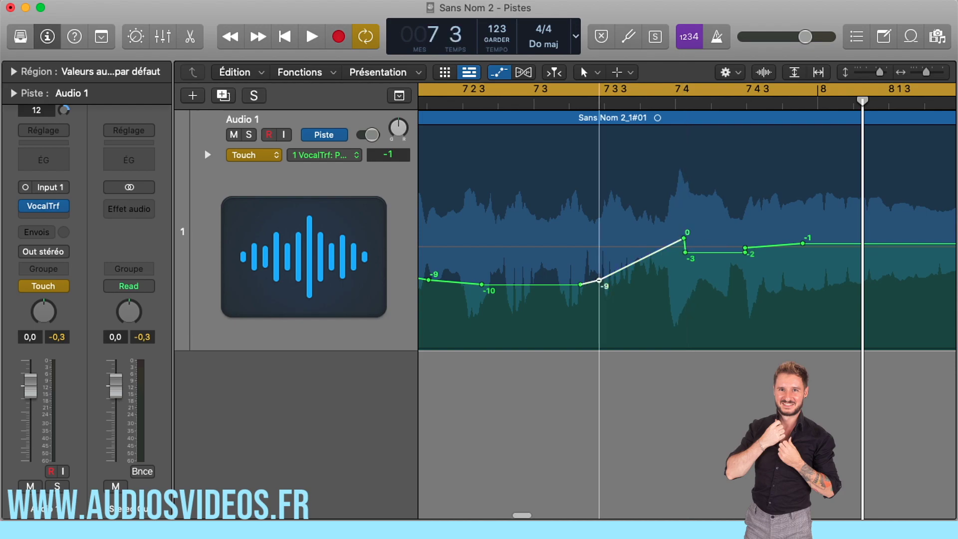
left_click_drag(580, 284, 473, 285)
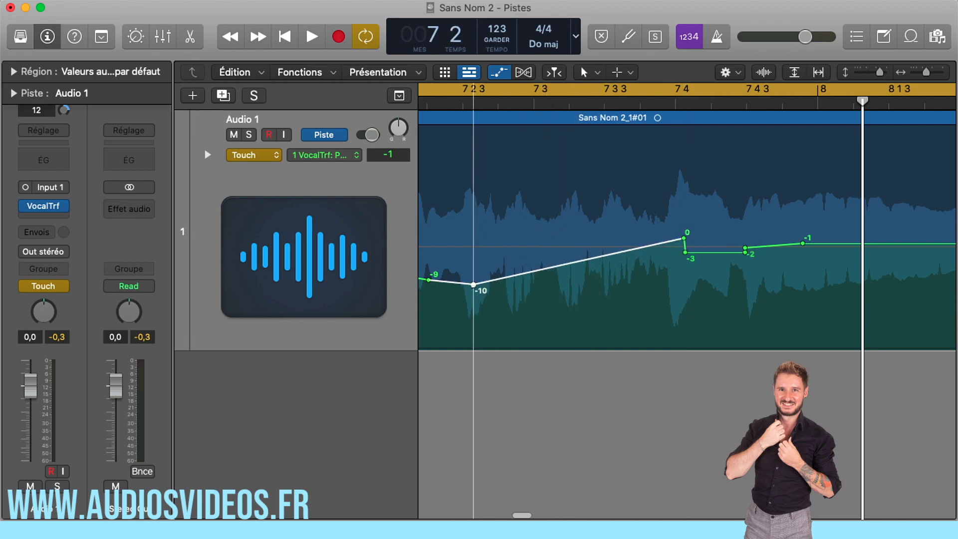
Step: Simplify the Formant automation to a ramp from -2 at the region start to -12 in mid-bar 6, and play it
scroll(475, 286, "left", 5)
left_click(340, 158)
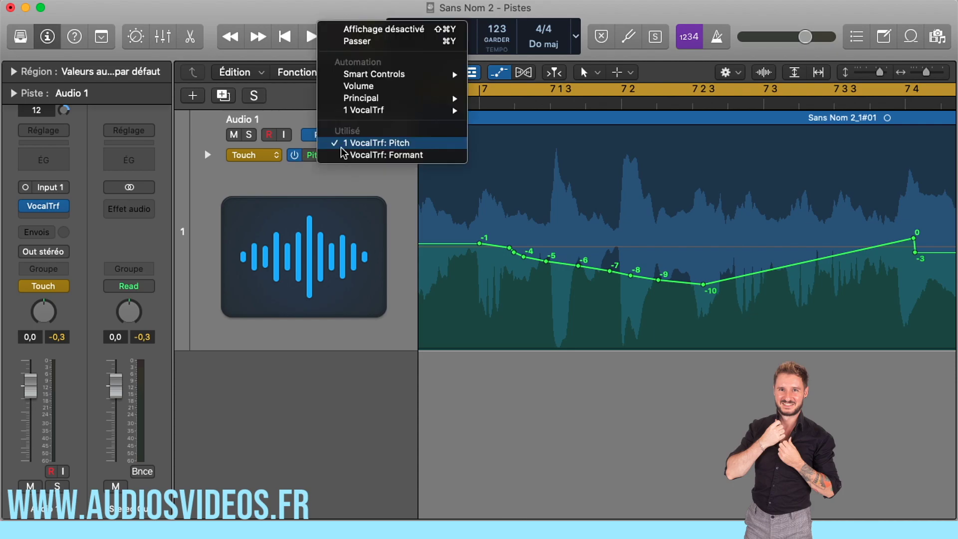
left_click(345, 154)
scroll(675, 269, "down", 5)
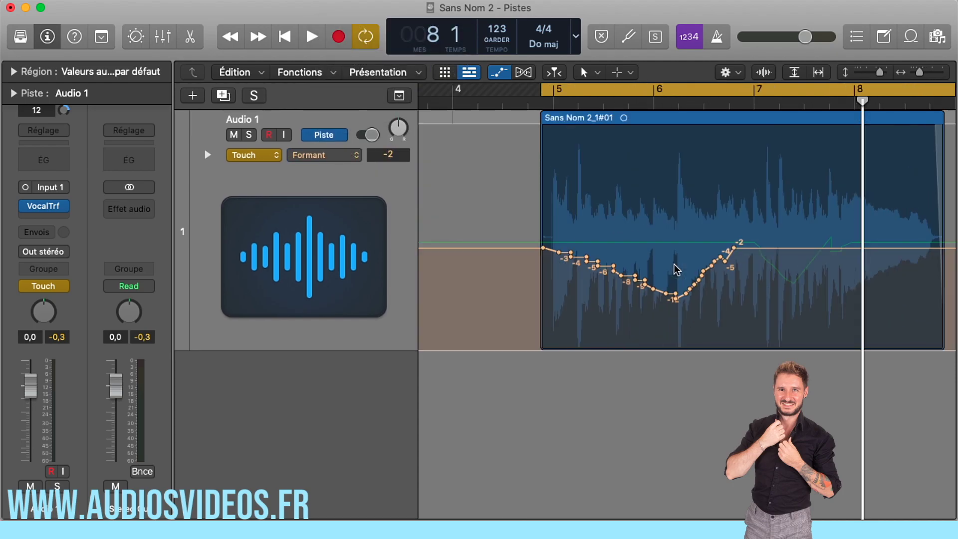
mouse_move(747, 246)
left_mouse_down()
mouse_move(600, 247)
mouse_move(712, 297)
left_mouse_up()
key("space")
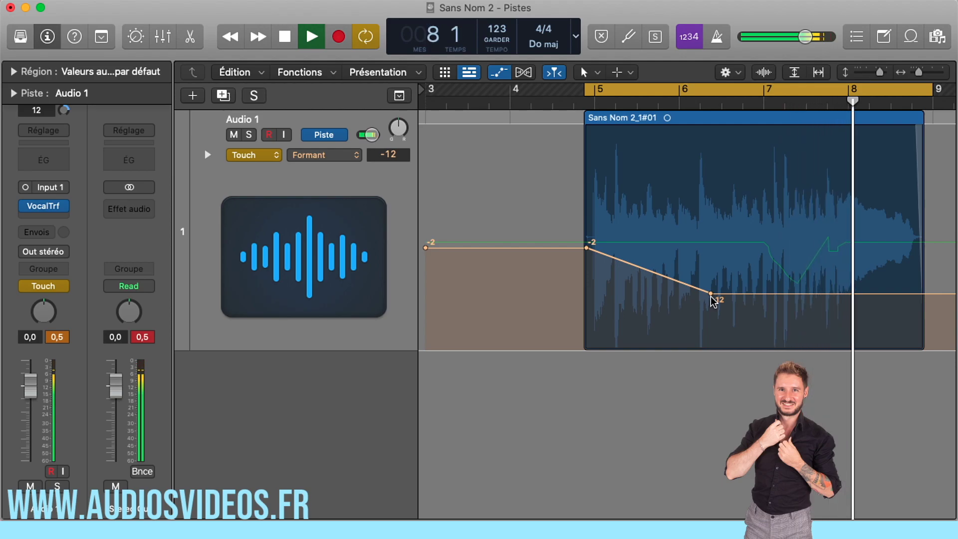
key("space")
Step: Raise the Formant automation to -1 just before bar 8 and lower it to -8 near the region's end
left_click_drag(743, 295, 837, 243)
left_click(901, 244)
left_click_drag(902, 244, 905, 274)
left_click(901, 244)
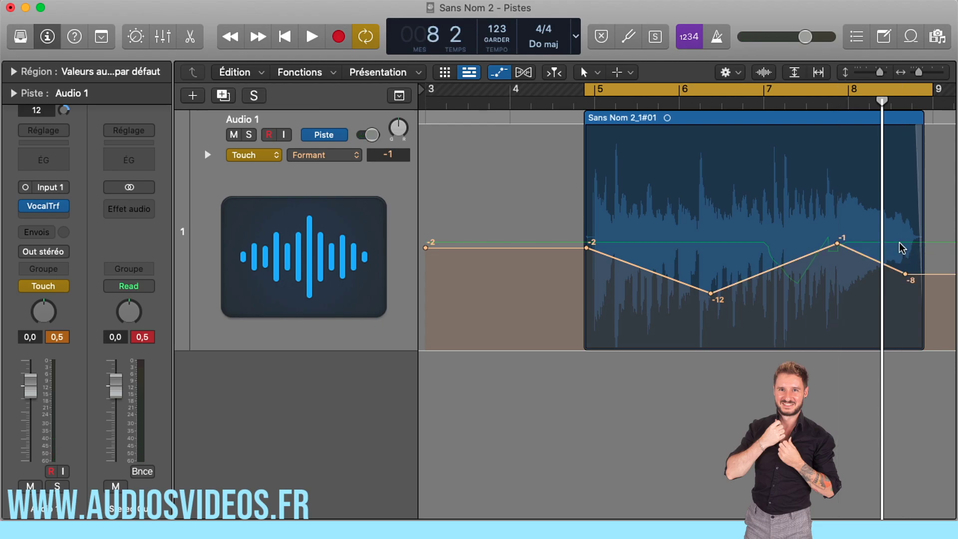
Step: Display the Pitch automation and delete all its points, including the -1 point at the start of the line
left_click(322, 155)
left_click(344, 150)
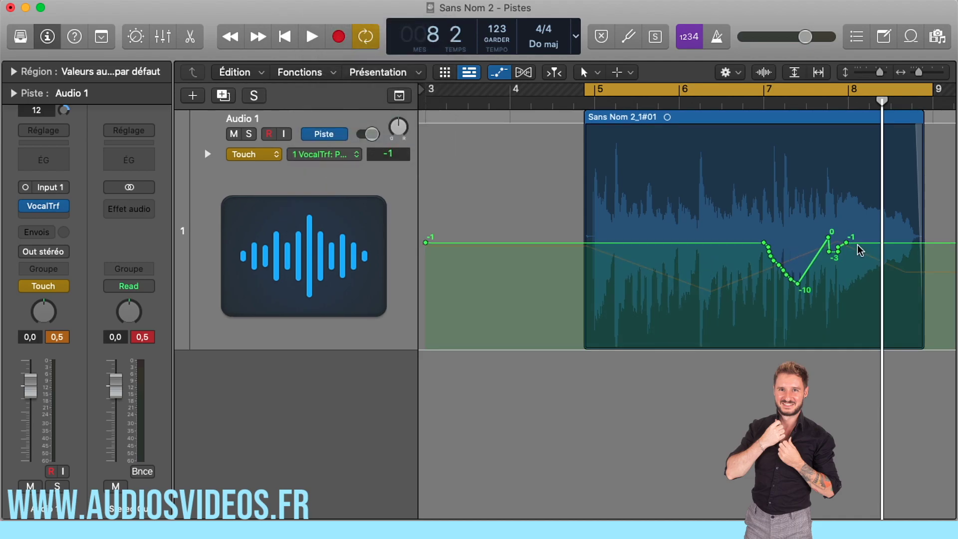
scroll(818, 249, "right", 1)
left_click_drag(868, 244, 742, 244)
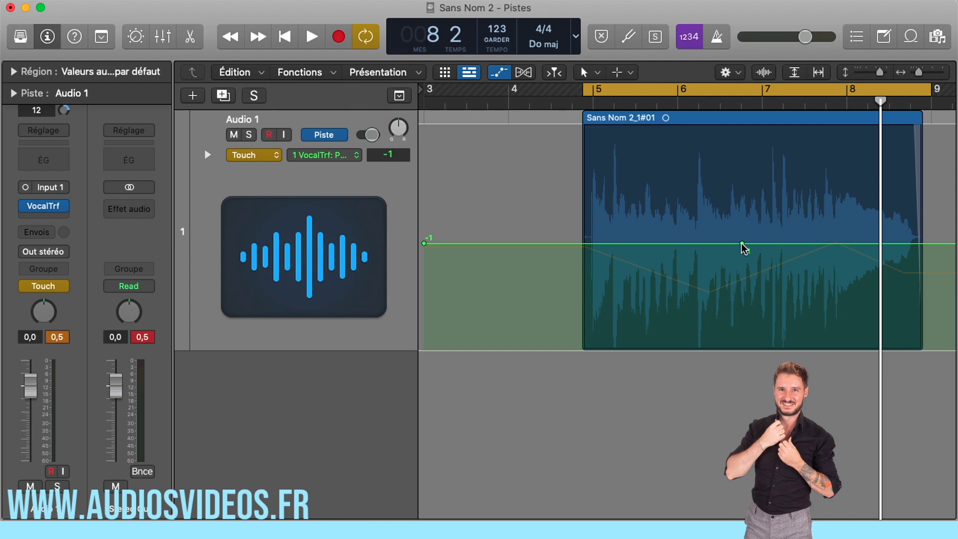
scroll(506, 233, "down", 1)
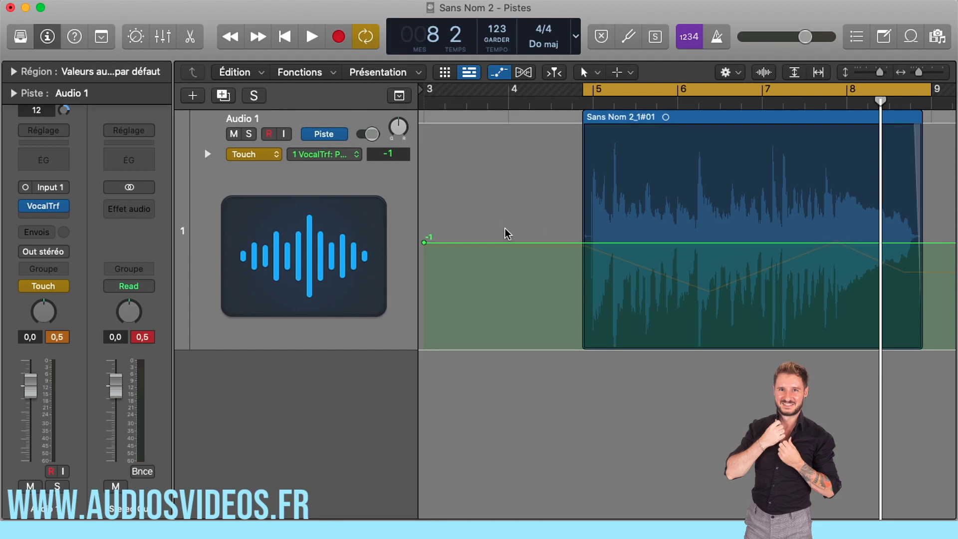
left_click(432, 243)
left_click_drag(432, 239, 432, 242)
scroll(432, 243, "right", 1)
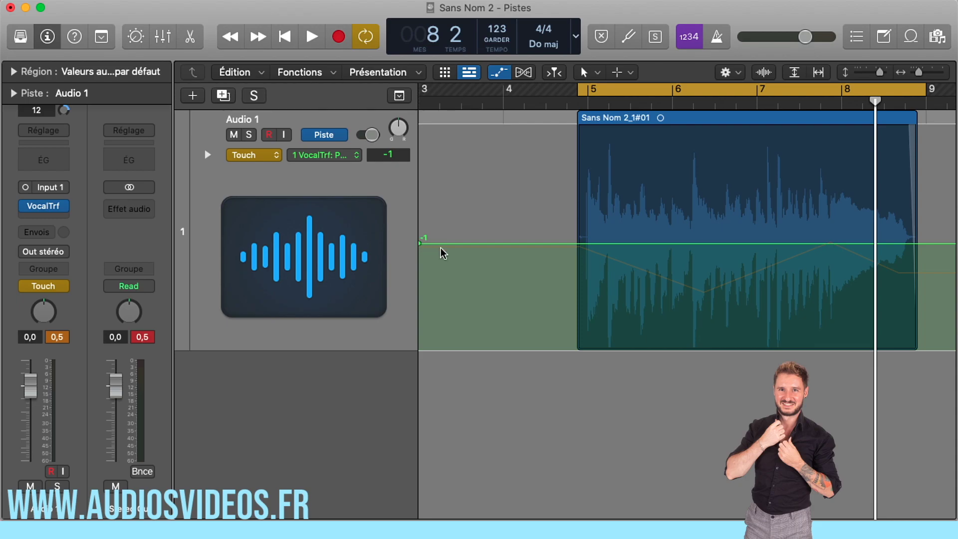
scroll(441, 248, "left", 1)
left_click(426, 243)
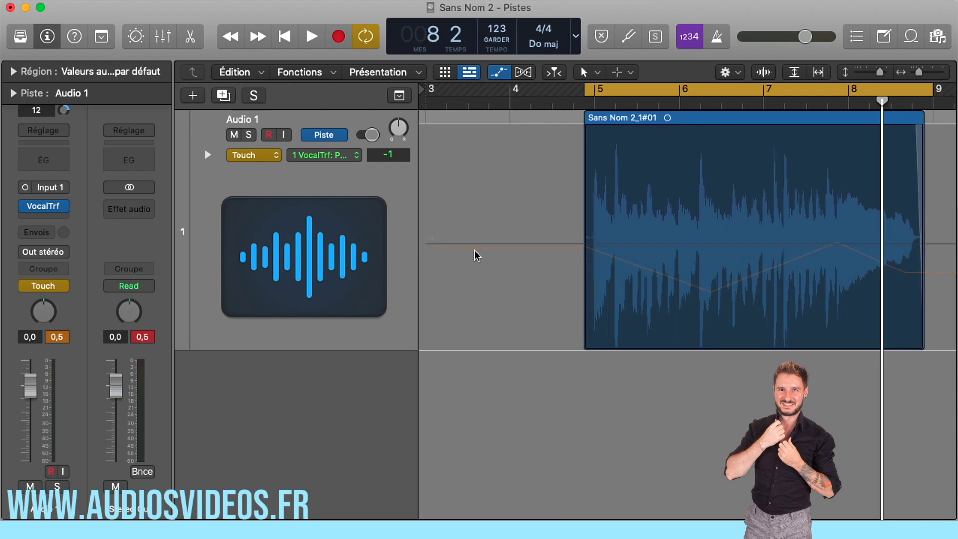
Step: Reset the Vocal Transformer's Pitch to 0 and set Audio 1's automation mode to Read
left_click(45, 206)
left_click_drag(340, 312, 339, 310)
left_click(312, 191)
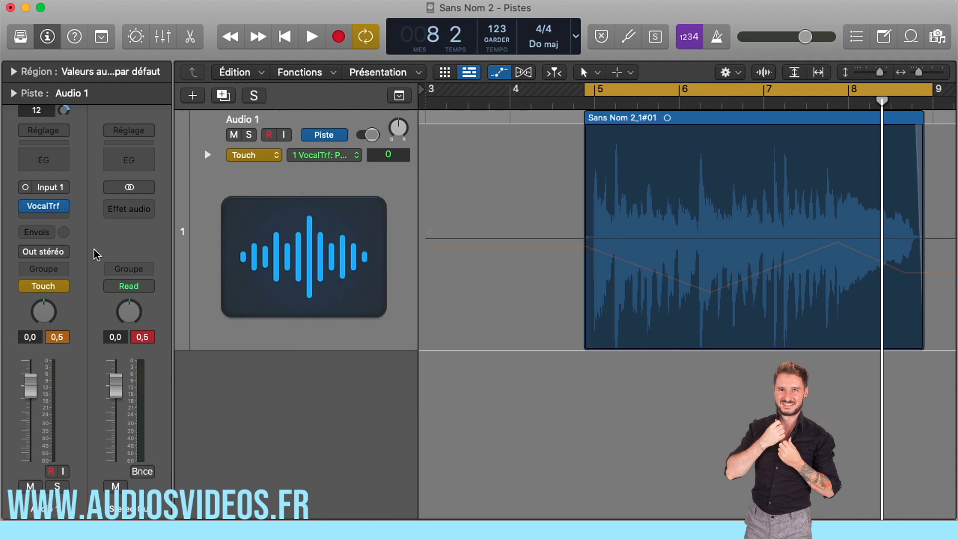
left_click(64, 287)
left_click(64, 274)
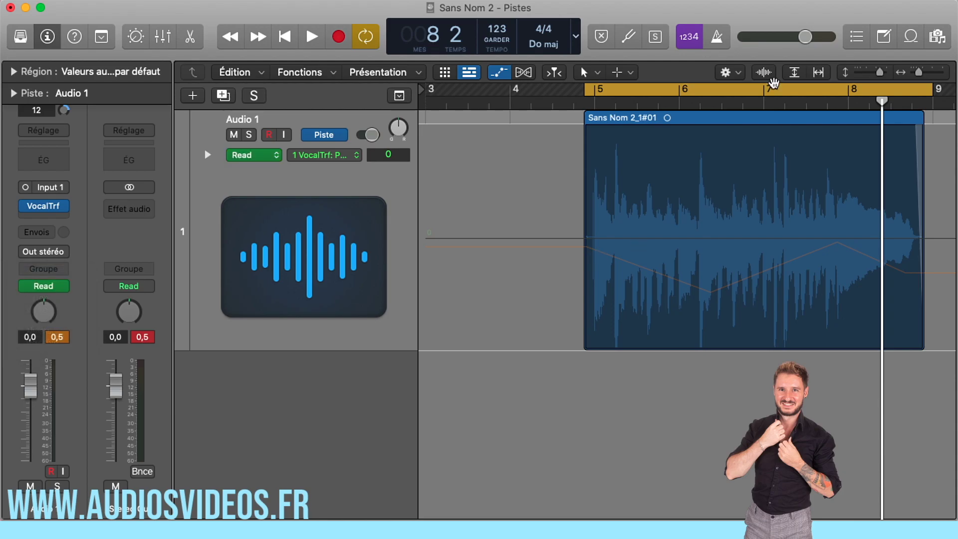
Step: Expand Audio 1's automation lanes to show Formant below Pitch, and play the start of the region
left_click_drag(918, 76, 920, 75)
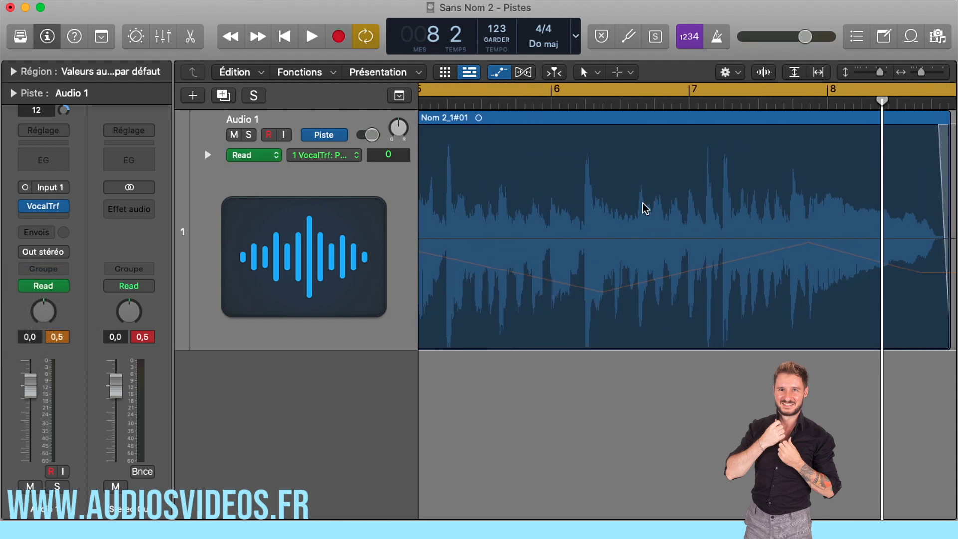
scroll(650, 208, "left", 3)
scroll(458, 246, "down", 1)
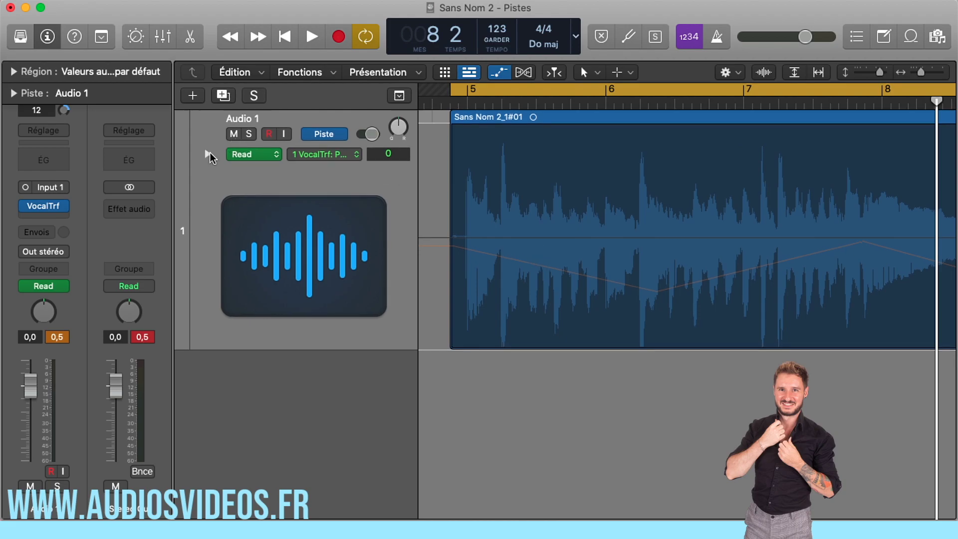
left_click(207, 154)
scroll(677, 382, "down", 1)
key("space")
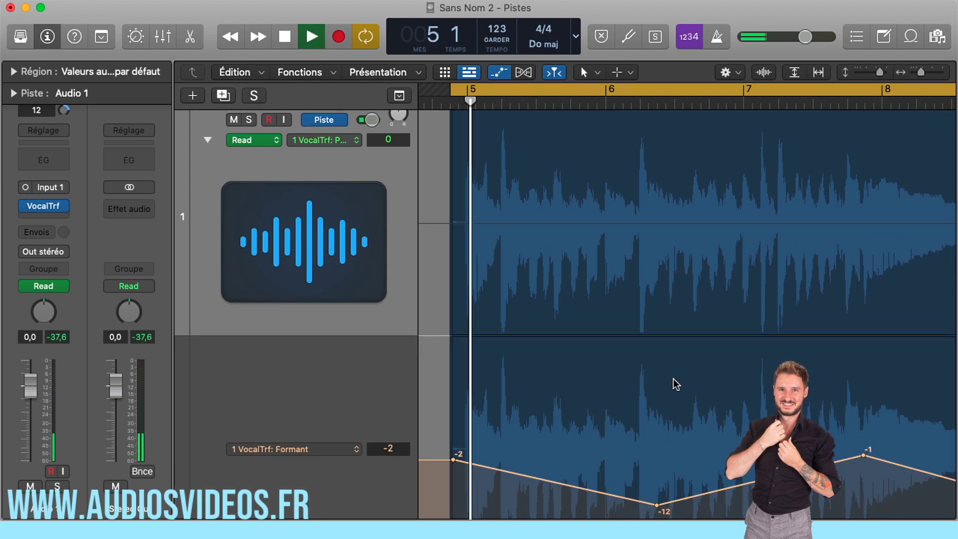
key("space")
Step: Move the first Formant point to 0 at bar 5, and shape +2 late in bar 6 and +1 before bar 8
left_click(430, 458)
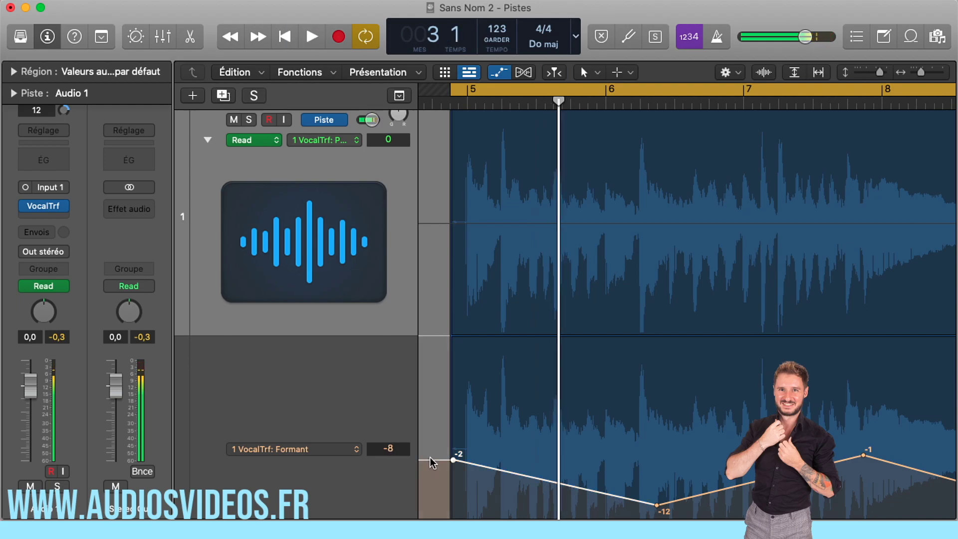
left_click_drag(429, 455, 466, 450)
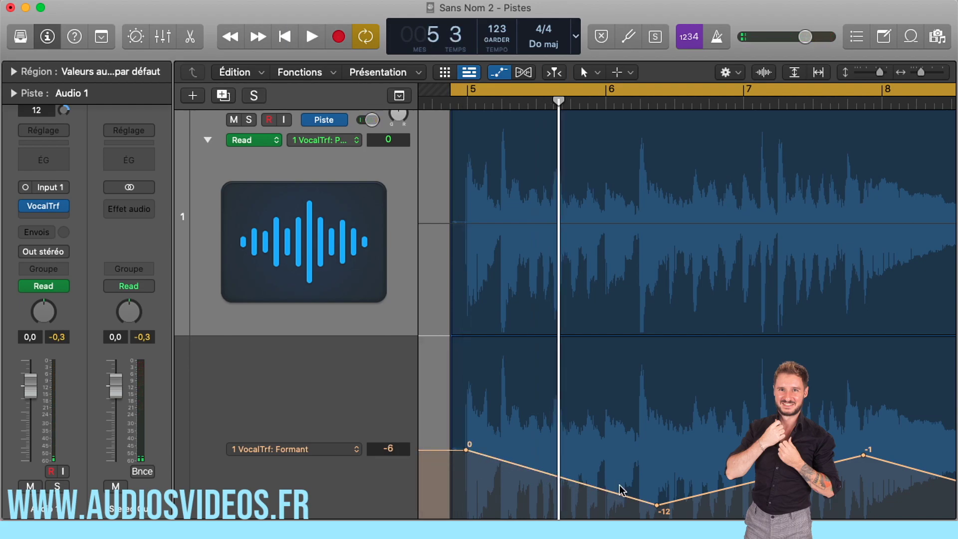
left_click_drag(863, 456, 719, 442)
scroll(704, 455, "right", 3)
scroll(753, 474, "right", 2)
scroll(696, 487, "left", 3)
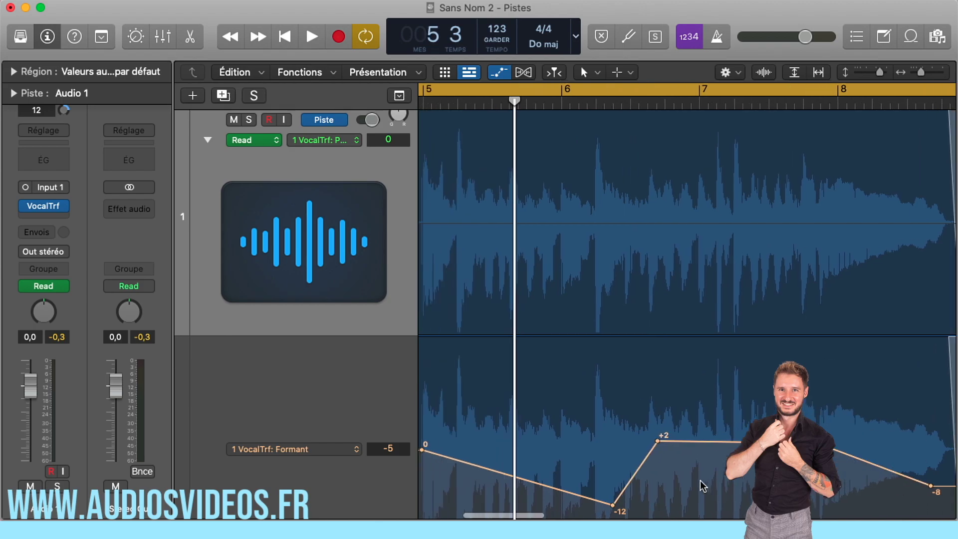
Step: Play the whole region to hear the reshaped Formant automation
key("space")
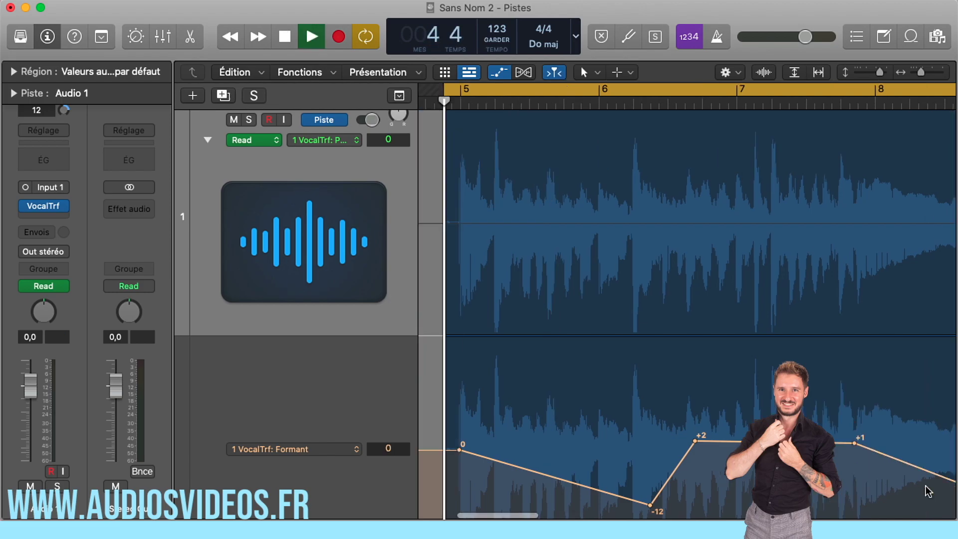
scroll(928, 491, "down", 2)
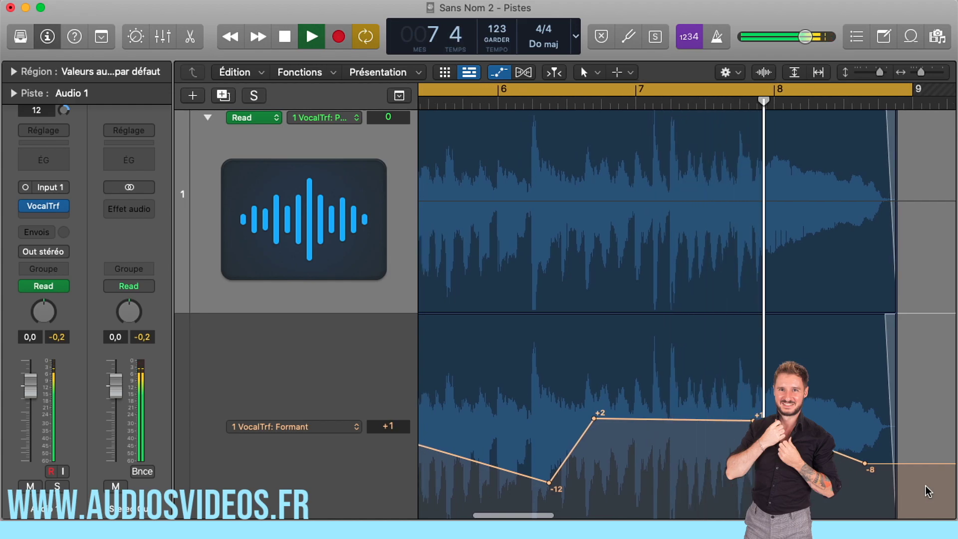
scroll(926, 490, "up", 1)
key("space")
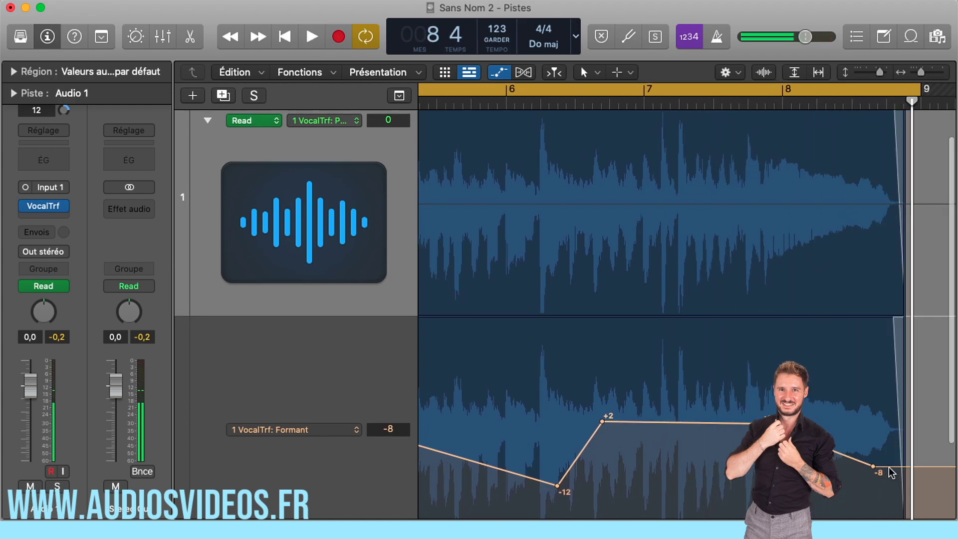
Step: Delete all the Formant automation points and collapse Audio 1's automation lanes
scroll(873, 472, "down", 5)
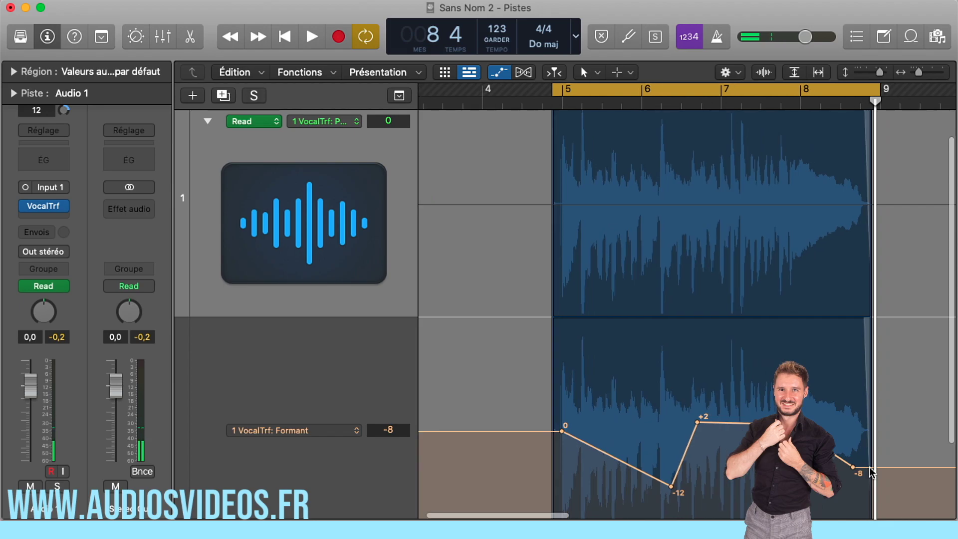
left_click_drag(856, 470, 556, 430)
scroll(541, 435, "down", 5)
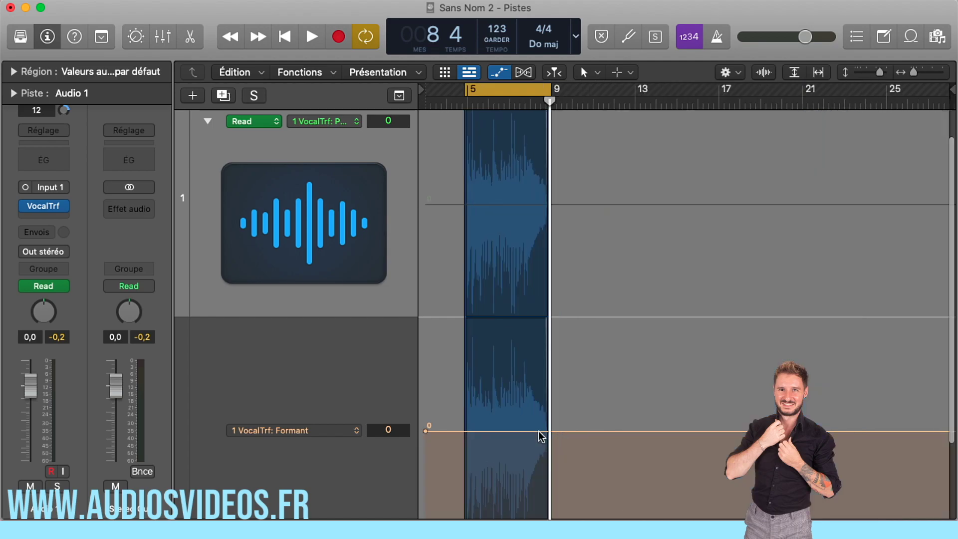
left_click(544, 432)
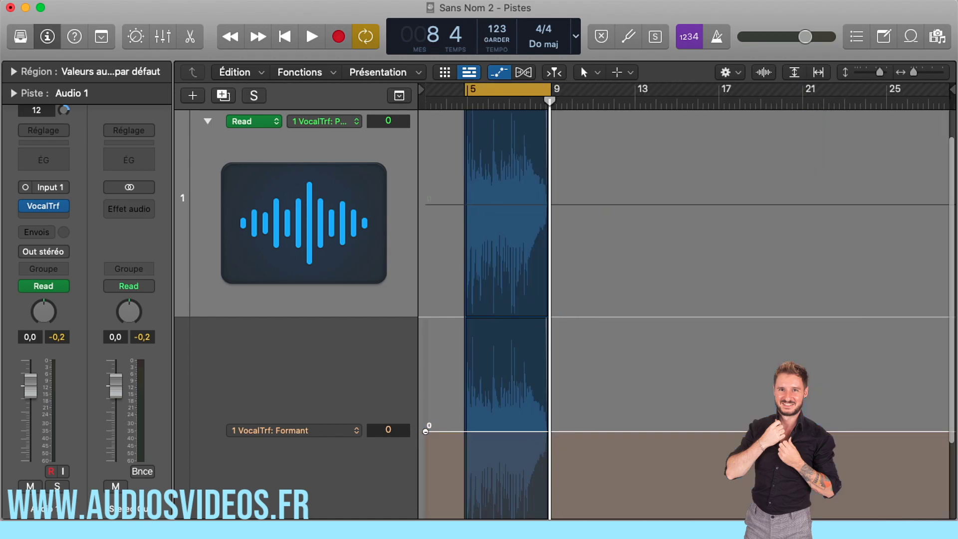
left_click(424, 431)
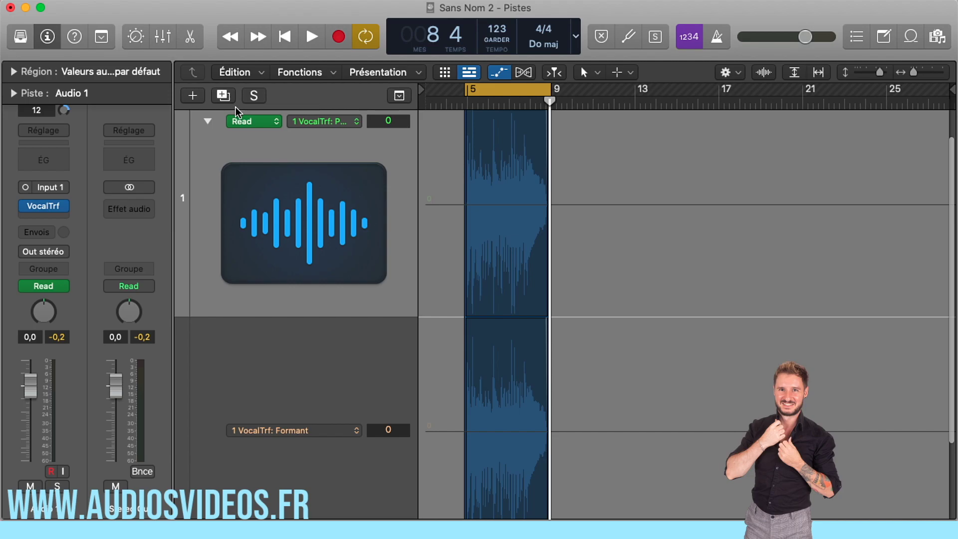
left_click(207, 121)
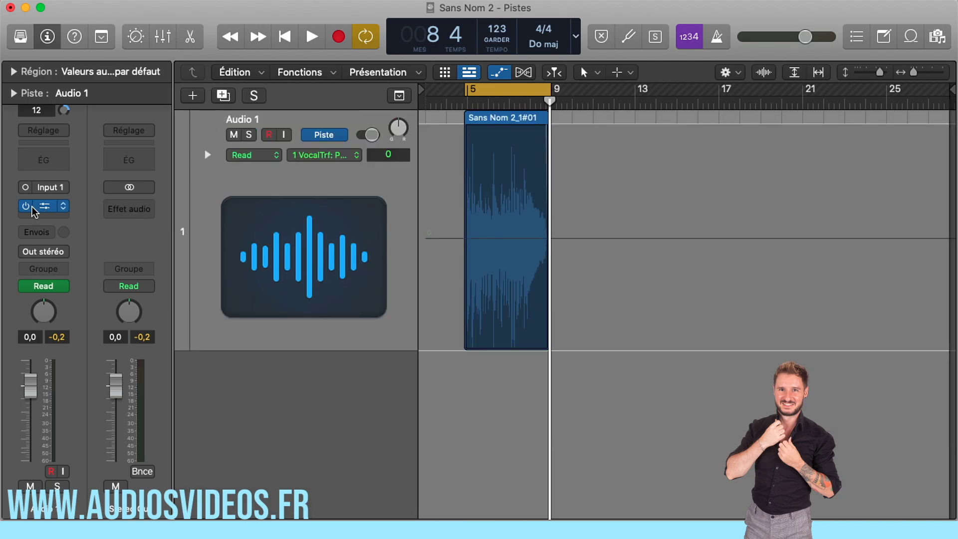
Step: Replace Vocal Transformer on Audio 1 with the mono Soundtoys Little AlterBoy plug-in, and move its window clear of the lower workspace
left_click(56, 207)
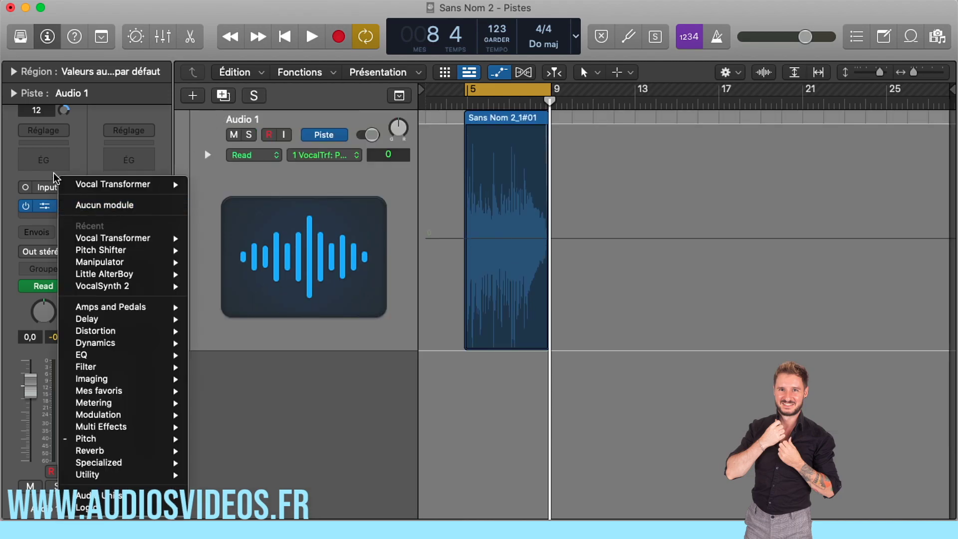
left_click(76, 158)
left_click(63, 205)
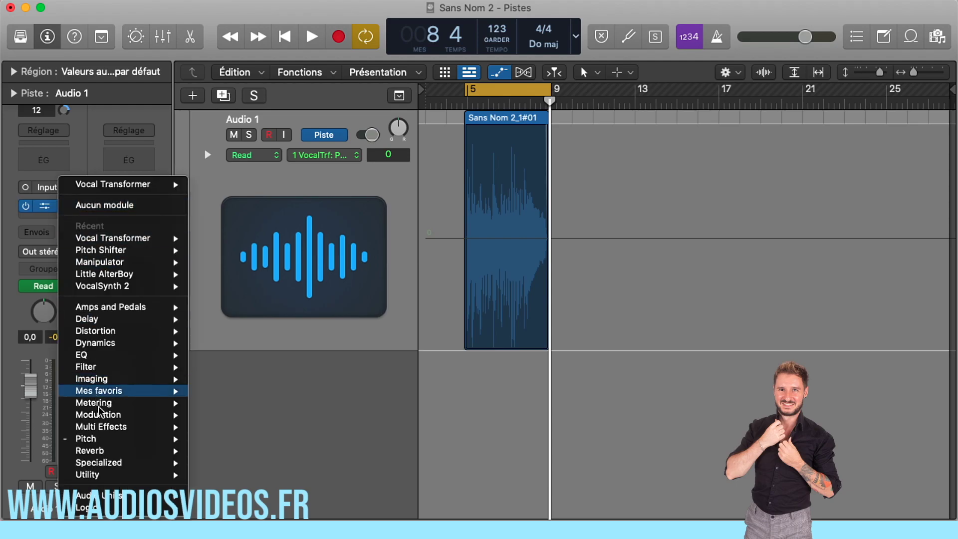
mouse_move(117, 499)
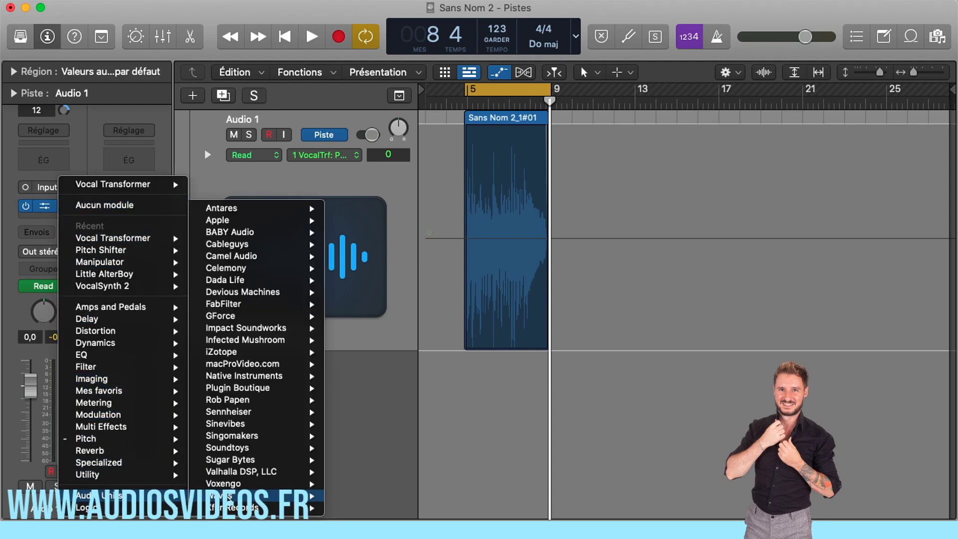
mouse_move(232, 451)
mouse_move(389, 449)
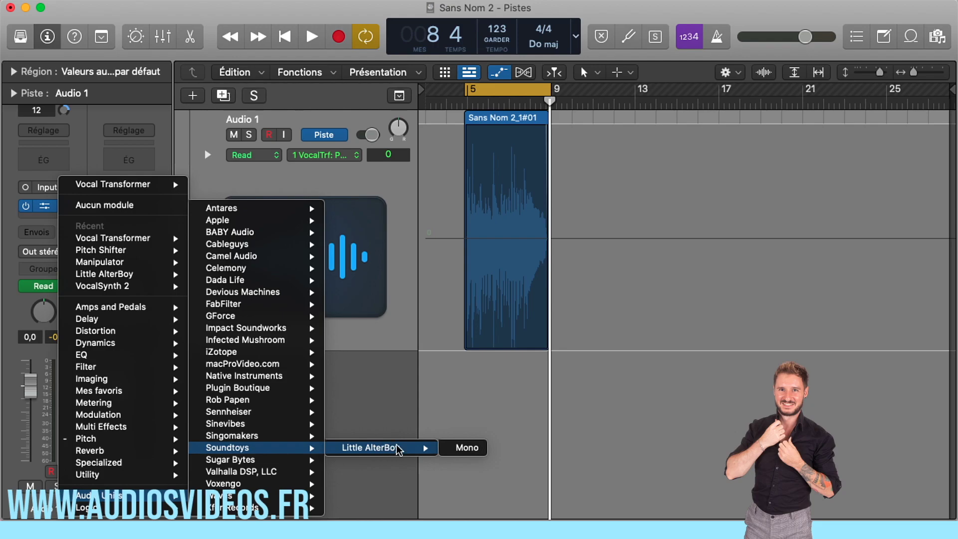
left_click(451, 449)
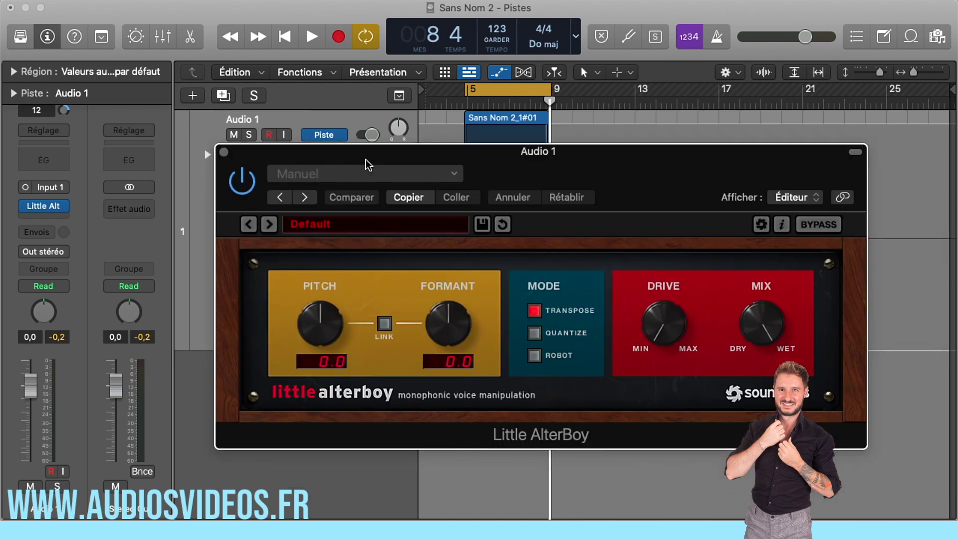
left_click_drag(366, 160, 291, 103)
Step: Try Little AlterBoy with Pitch at 5.0, Formant at -4.7 and a raised Drive while playing the start of the region
left_click_drag(248, 248, 222, 190)
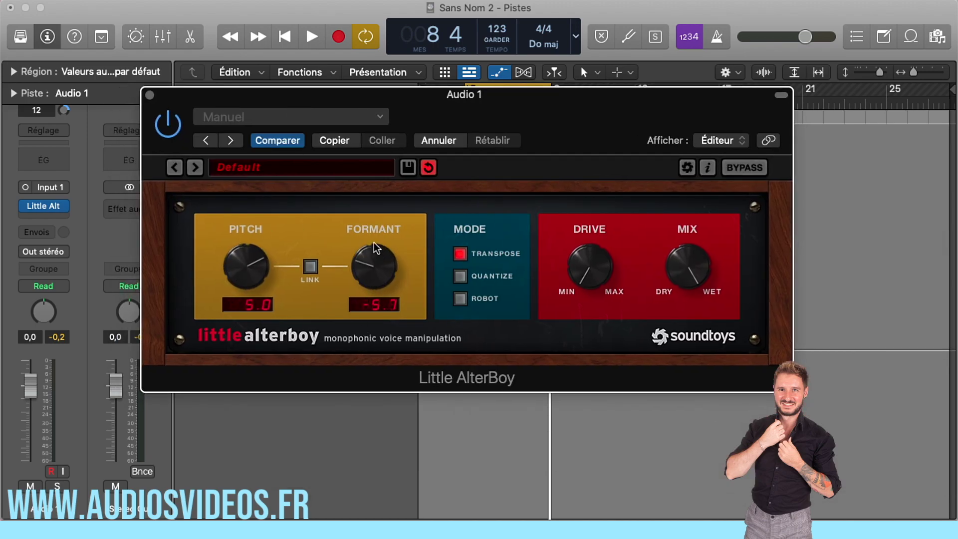
left_click_drag(582, 220, 586, 211)
left_click_drag(698, 260, 678, 193)
key("space")
left_click_drag(367, 258, 367, 351)
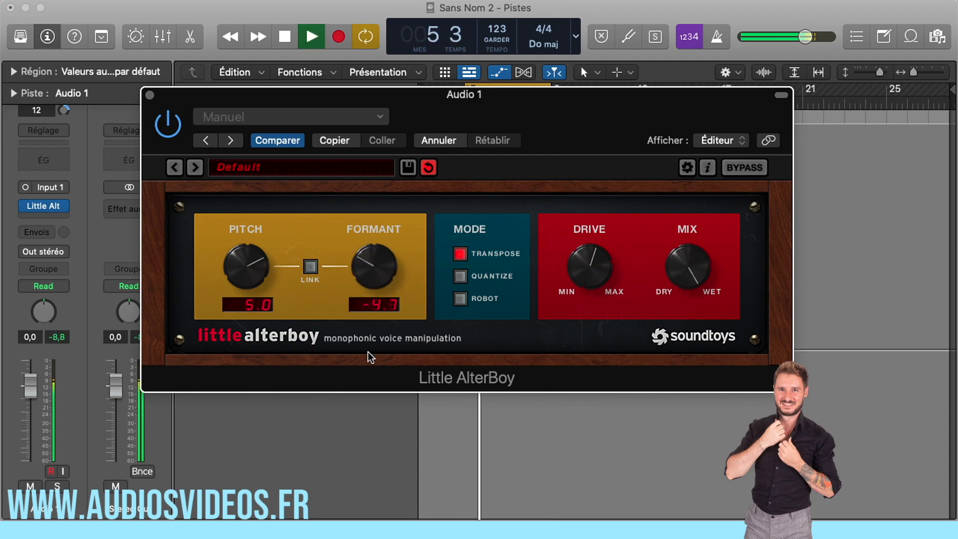
key("space")
Step: Reset Little AlterBoy's Pitch and Formant to 0.0 and its Drive to minimum
left_click_drag(230, 292, 230, 296)
left_click_drag(589, 259, 543, 403)
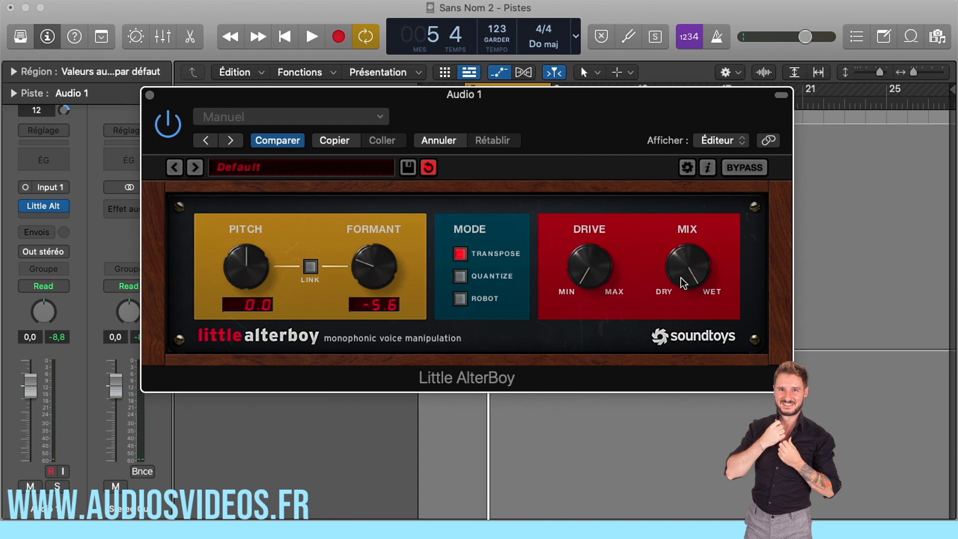
left_click_drag(364, 259, 366, 237)
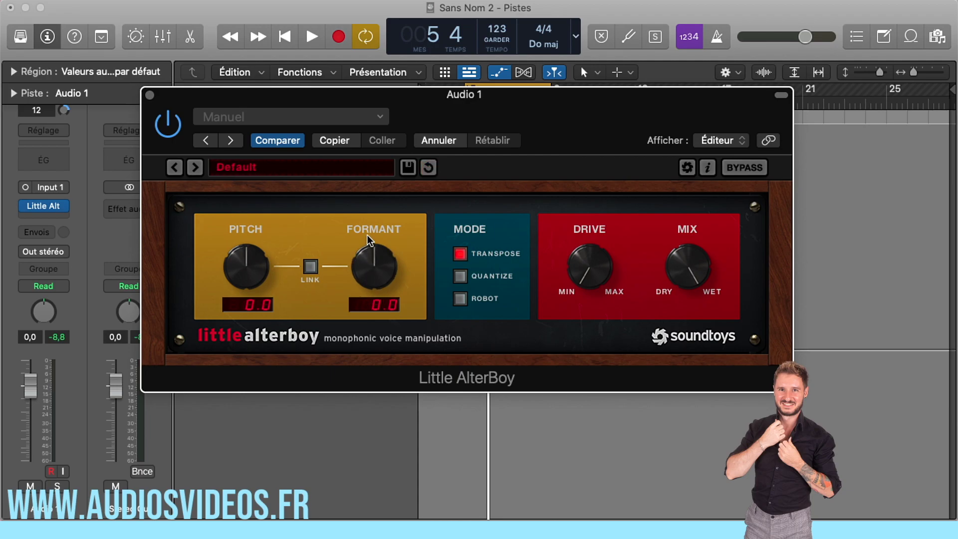
Step: Play the region while sweeping Little AlterBoy's Formant, ending at -1.4
key("space")
mouse_move(366, 236)
left_mouse_down()
mouse_move(358, 303)
mouse_move(360, 254)
mouse_move(352, 265)
mouse_move(354, 302)
mouse_move(370, 224)
left_mouse_up()
key("space")
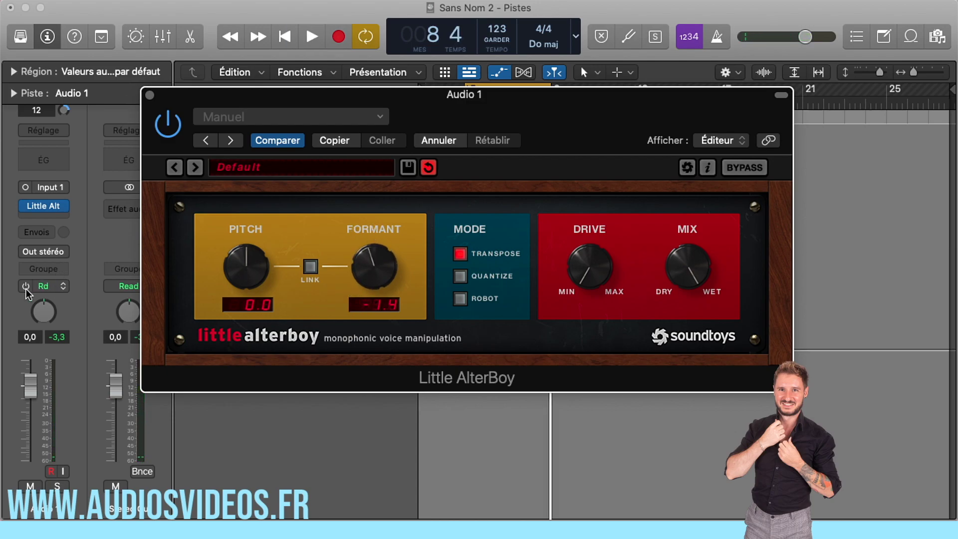
Step: Switch Audio 1's automation mode to Latch and record Formant movements during playback, ending at -9.6 semitones
left_click(62, 286)
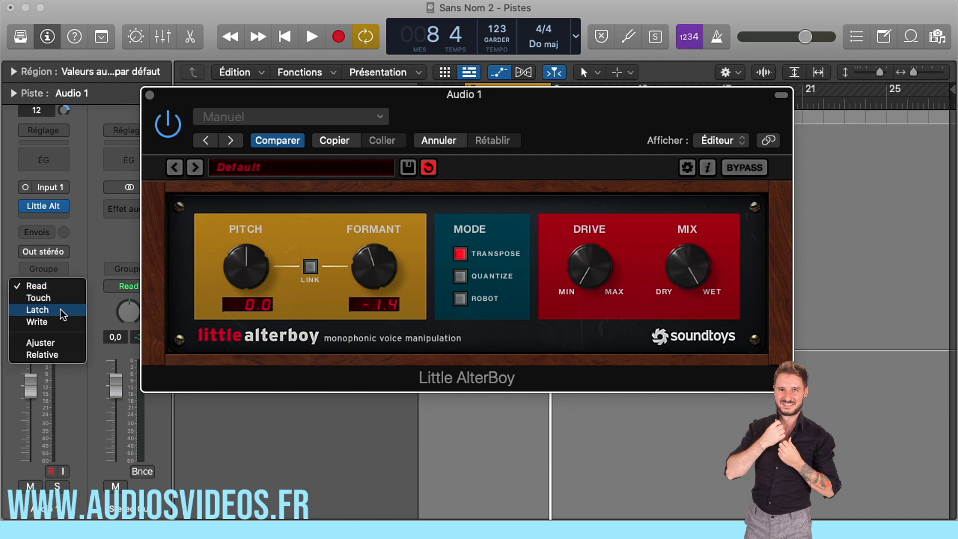
left_click(61, 310)
left_click_drag(315, 101, 252, 102)
mouse_move(302, 261)
left_mouse_down()
mouse_move(301, 248)
mouse_move(290, 279)
mouse_move(307, 323)
left_mouse_up()
key("space")
key("space")
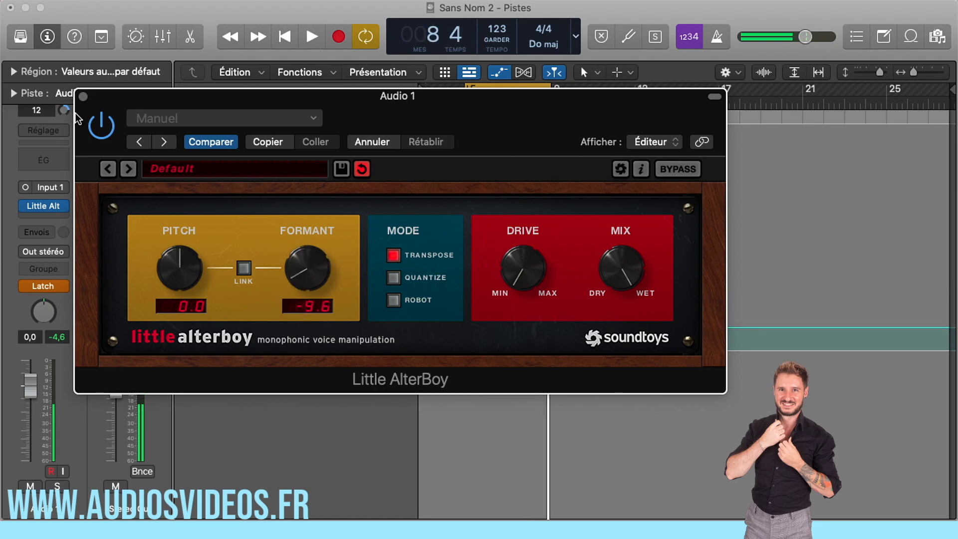
Step: Close the Little AlterBoy window and return Audio 1's automation mode to Read
left_click(83, 96)
left_click(64, 285)
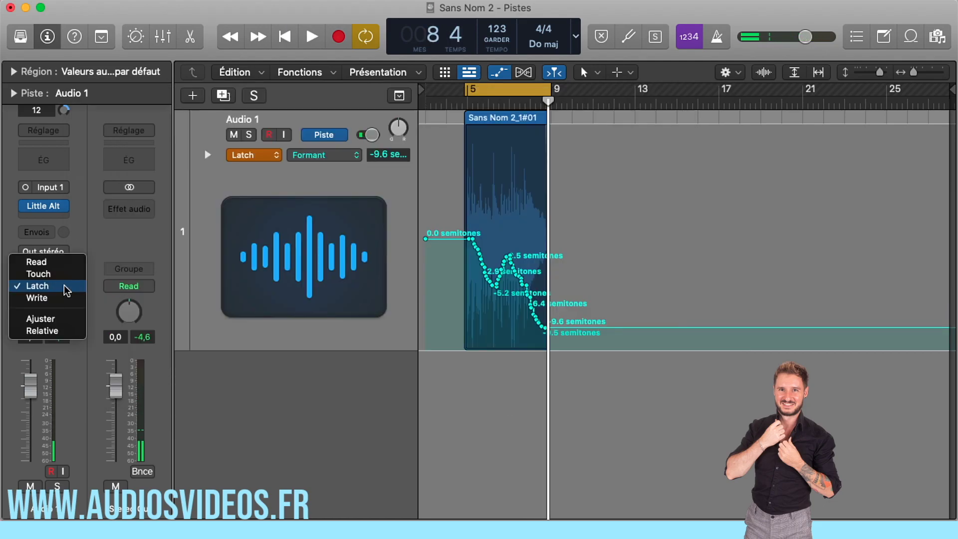
left_click(67, 260)
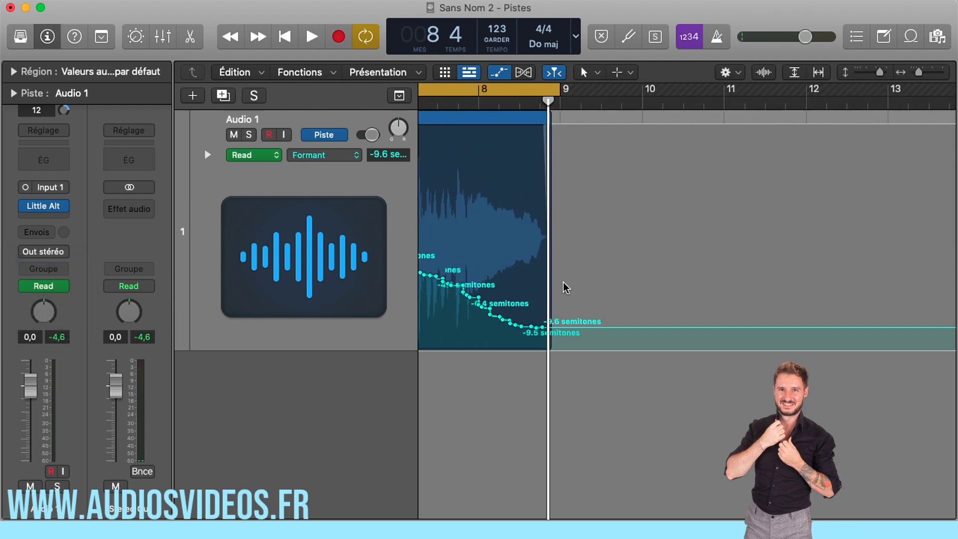
Step: Simplify the recorded Formant curve to a straight ramp from 0.0 at bar 5 to -5.1 semitones at bar 6, and play it
key("z")
left_click_drag(502, 239, 568, 285)
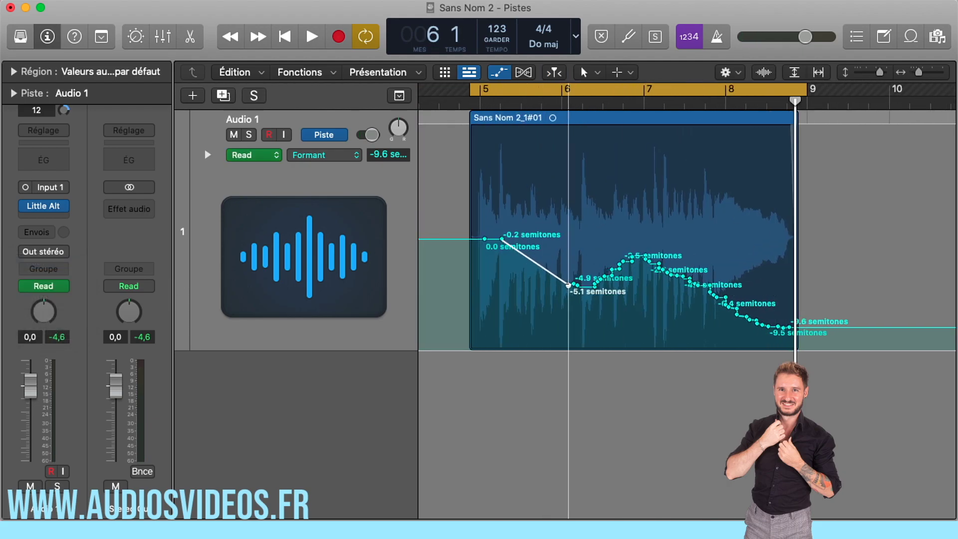
left_click_drag(501, 240, 502, 238)
double_click(501, 239)
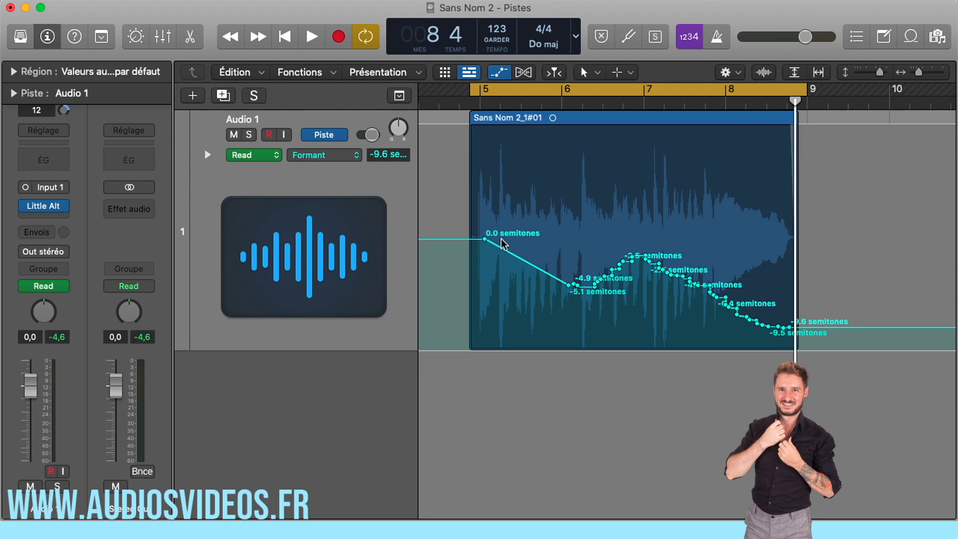
key("space")
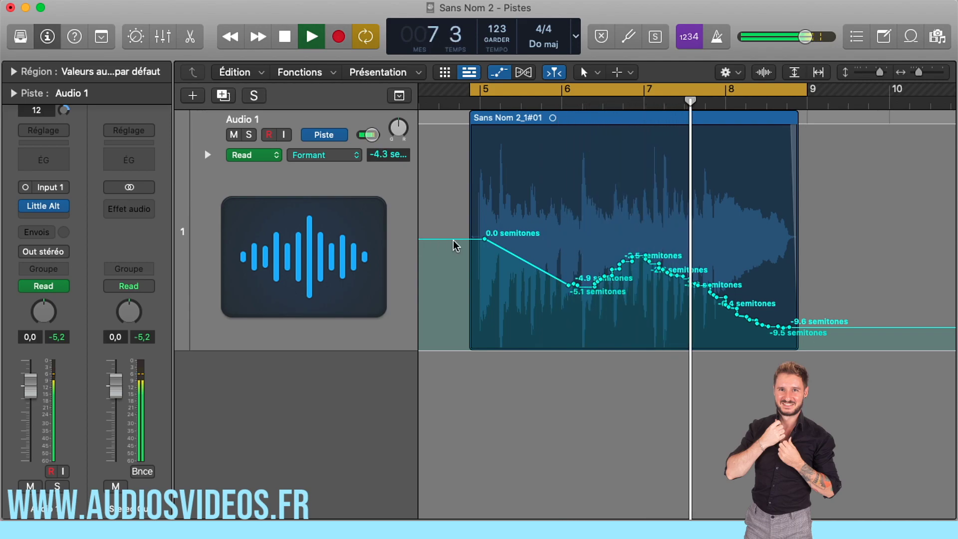
key("space")
Step: Delete all the Formant automation points on Audio 1, including the initial 0.0 semitones point
left_click_drag(485, 242, 806, 244)
left_click(806, 241)
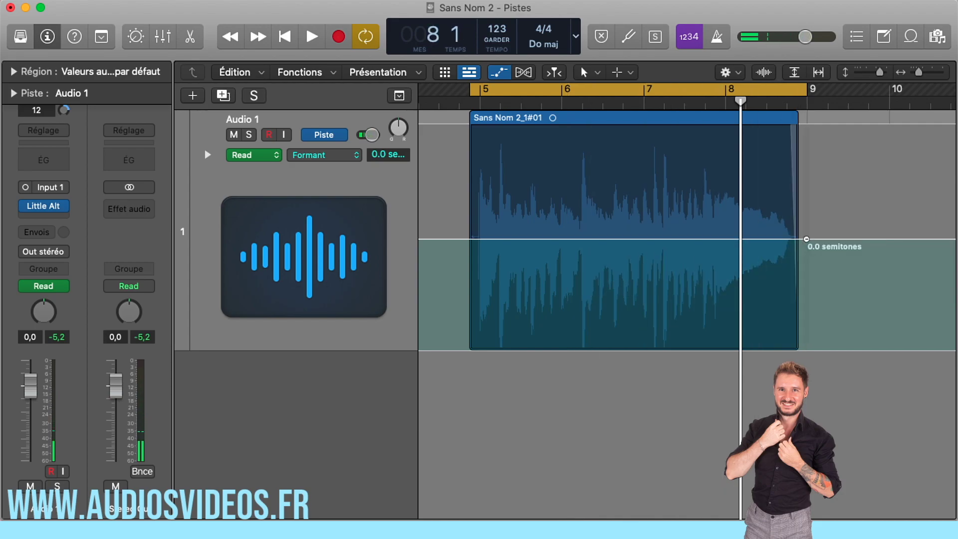
scroll(782, 244, "down", 5)
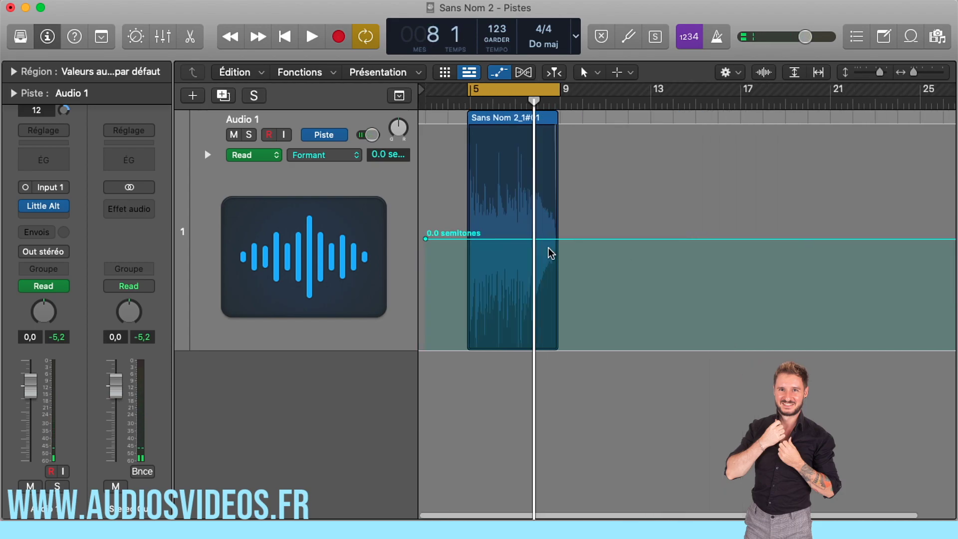
left_click(424, 239)
left_click(425, 240)
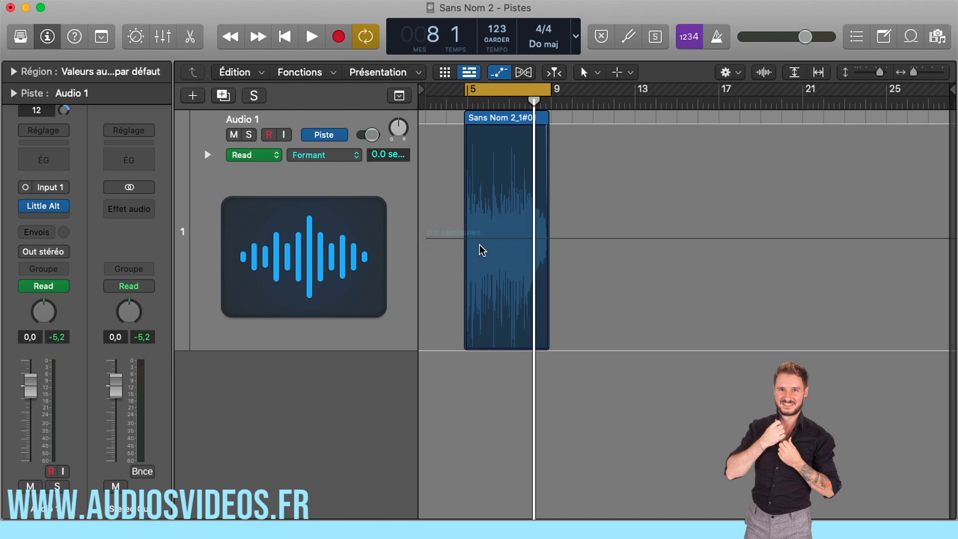
Step: Replace Little AlterBoy on Audio 1 with the mono Infected Mushroom Manipulator plug-in, and move its window up to expose all its controls
scroll(480, 245, "up", 5)
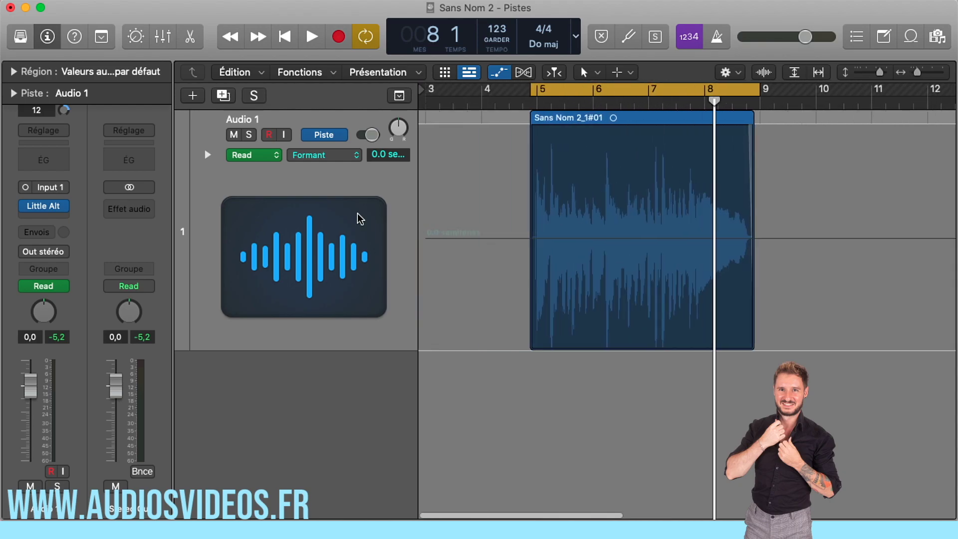
left_click(62, 206)
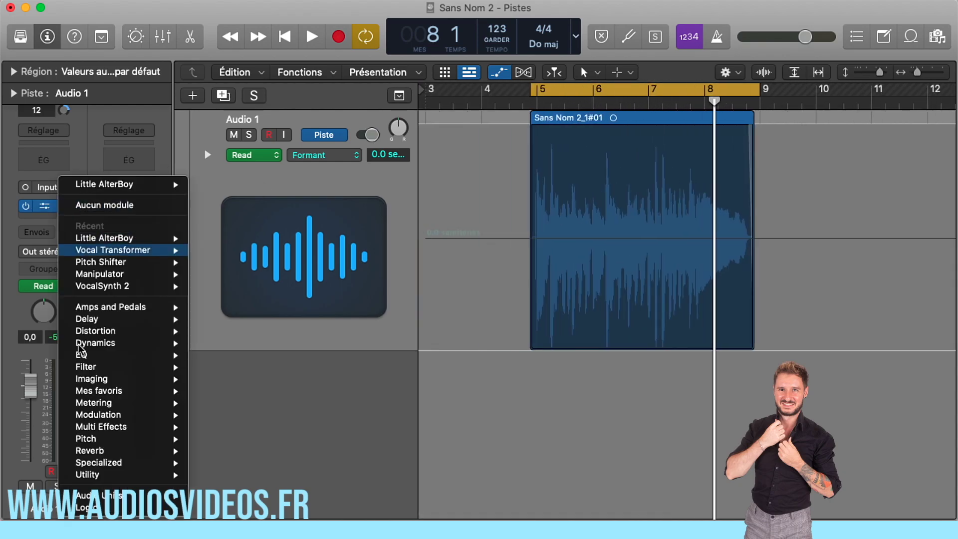
mouse_move(100, 496)
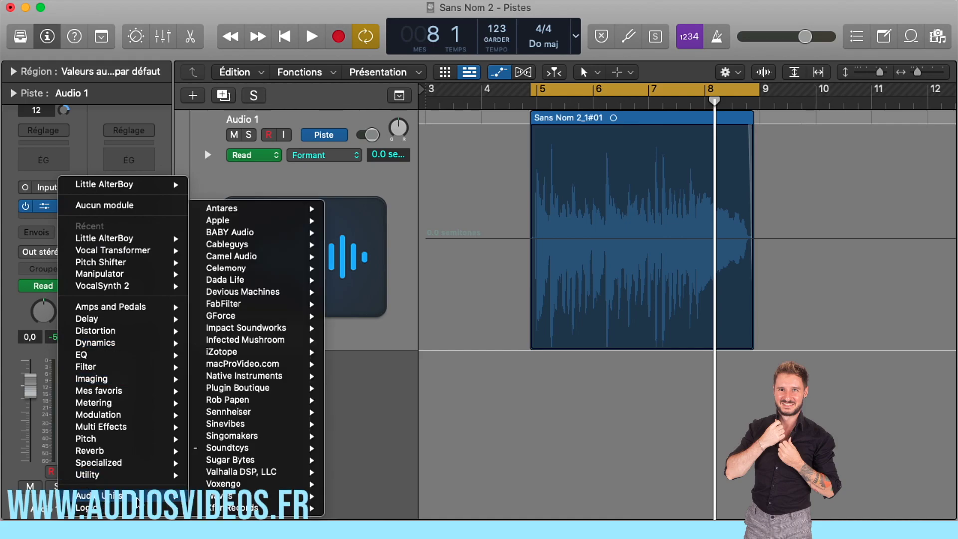
mouse_move(242, 342)
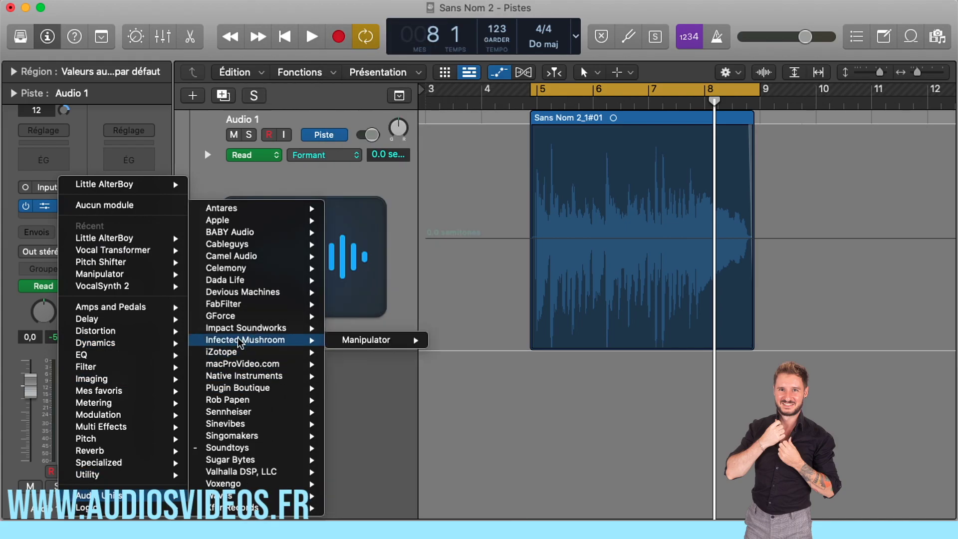
mouse_move(359, 343)
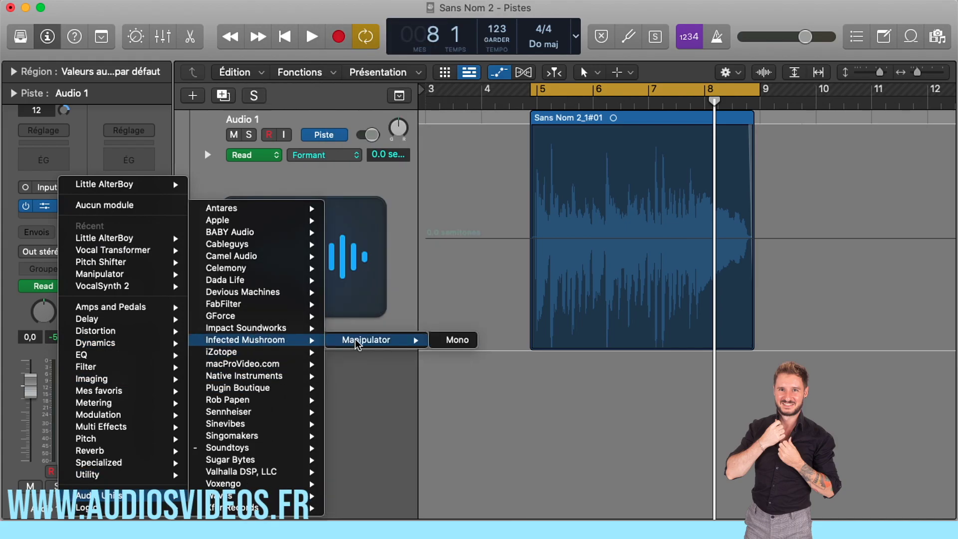
left_click(457, 340)
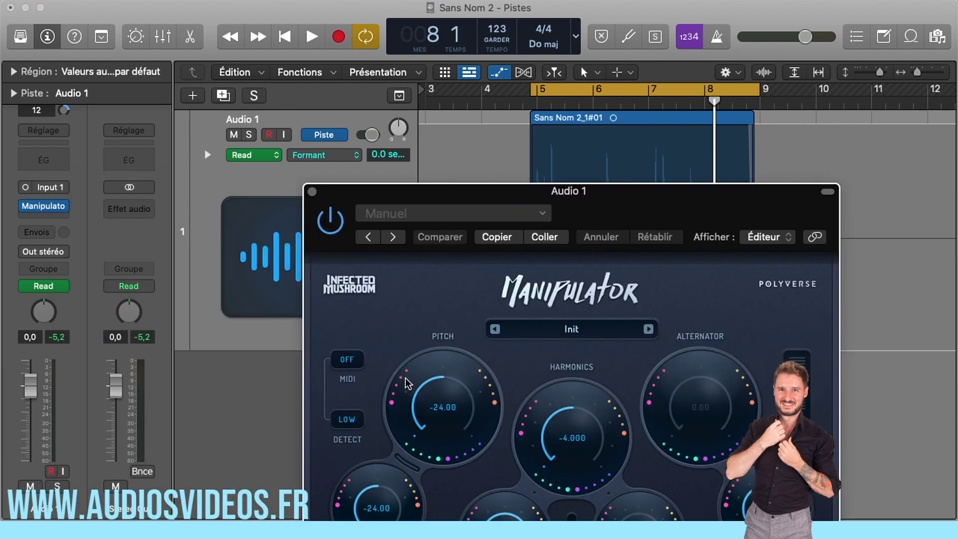
left_click_drag(449, 194, 411, 10)
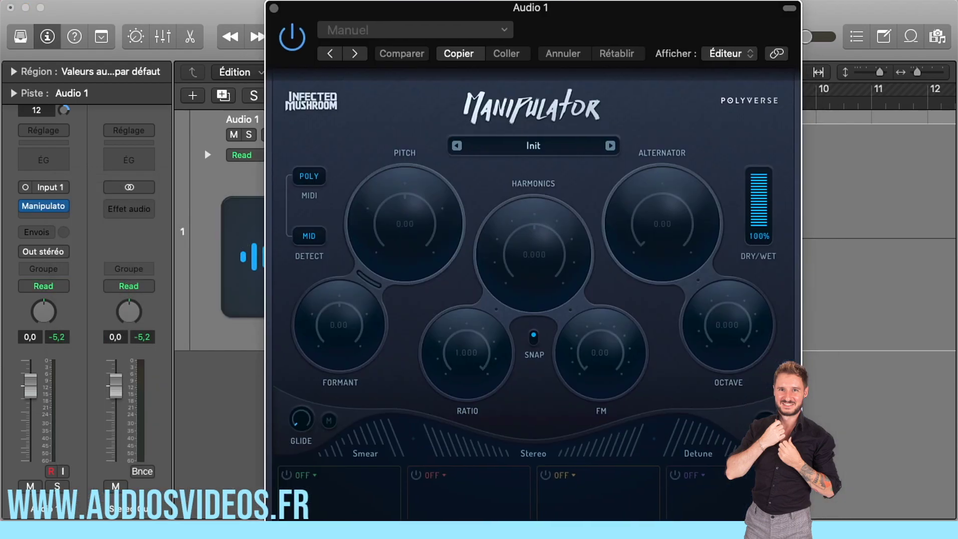
left_click_drag(469, 3, 516, 2)
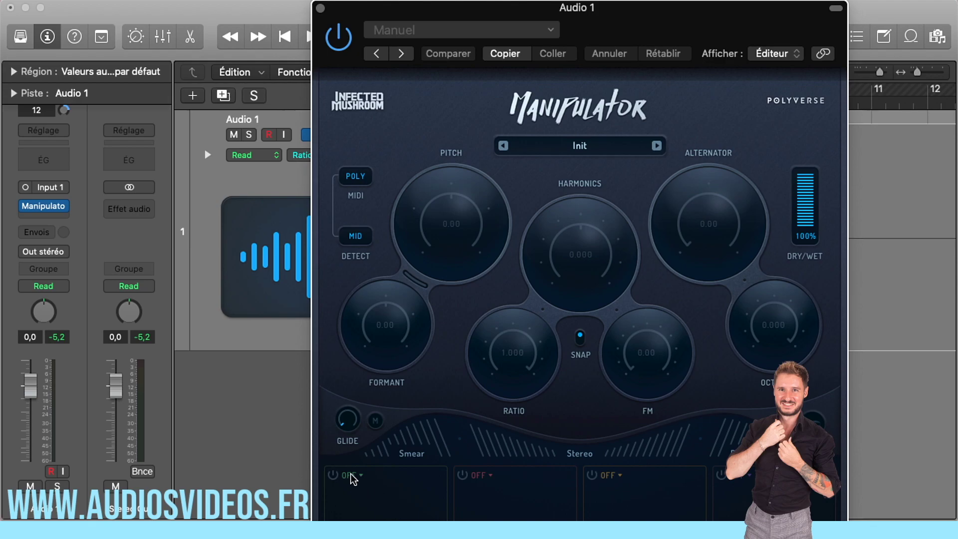
Step: Set Manipulator's Formant to 0.07, and enable the first modulator slot with Sequencer as its type
left_click_drag(396, 353, 480, 187)
left_click(332, 474)
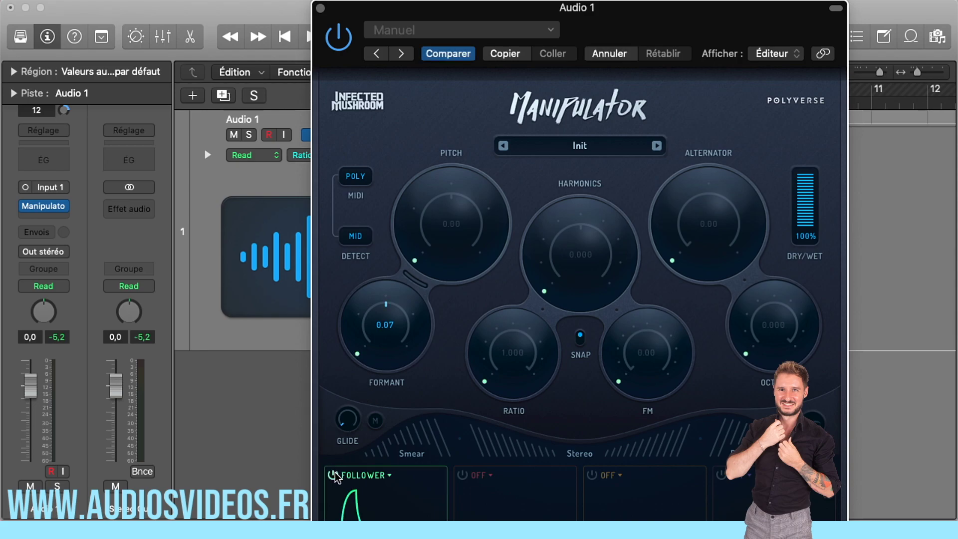
left_click(385, 475)
left_click_drag(459, 9, 405, 533)
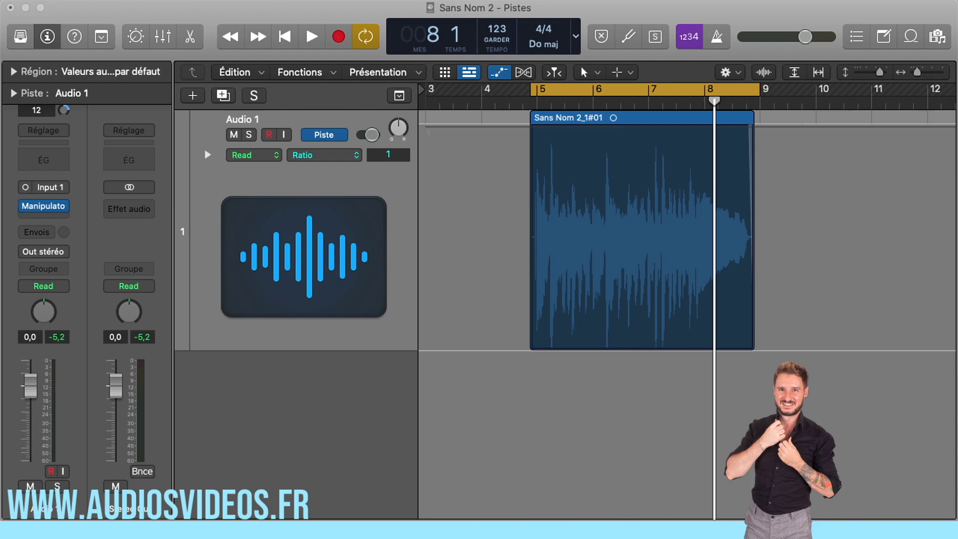
left_click_drag(405, 533, 479, 536)
key("v")
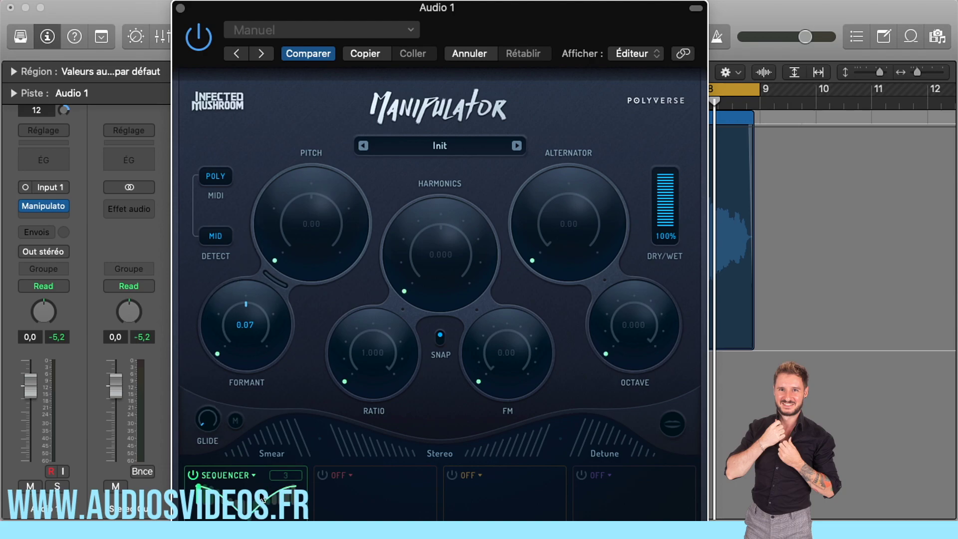
Step: Apply a small amount of Sequencer modulation to Manipulator's Formant, and set the Sequencer's number to 0
left_click_drag(217, 350, 212, 336)
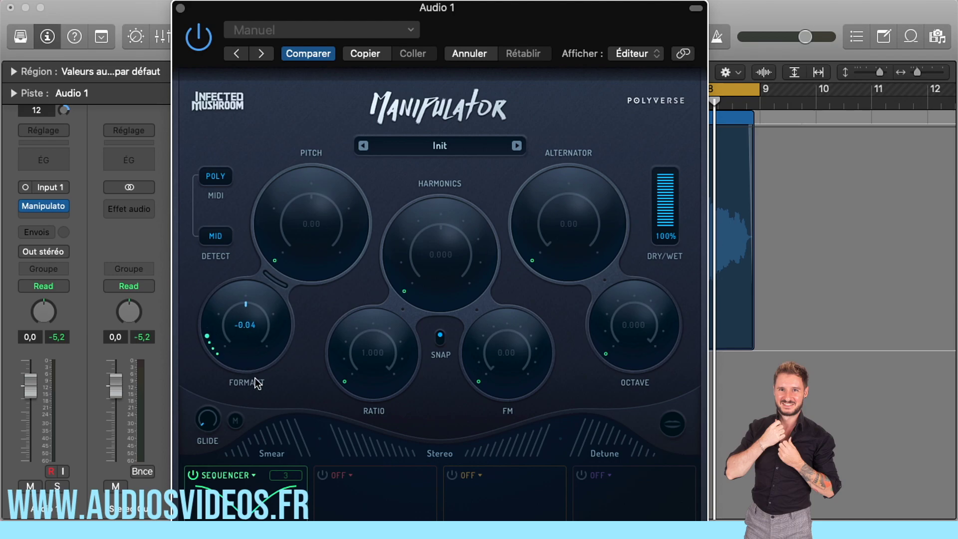
left_click(272, 476)
left_click(272, 476)
left_click(272, 477)
left_click_drag(463, 14, 487, 528)
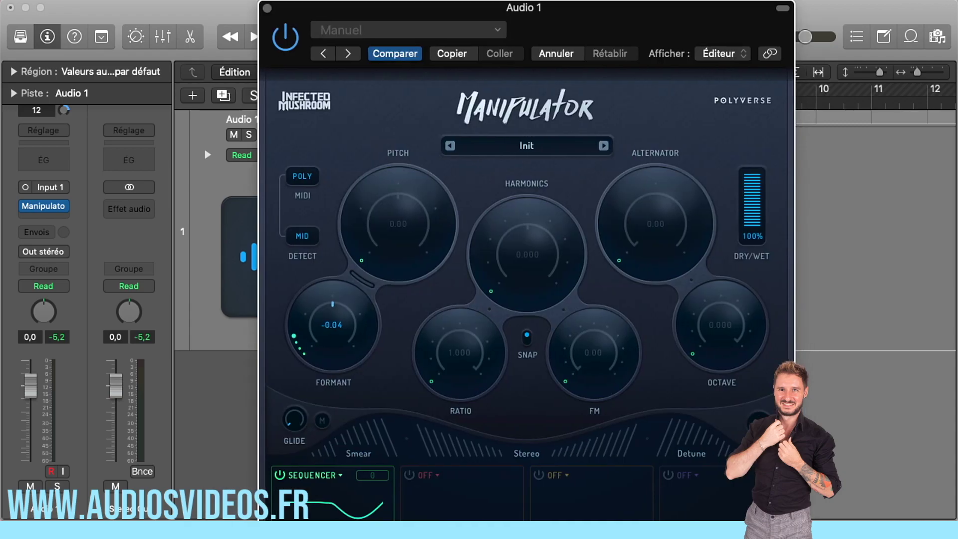
Step: Play the region through Manipulator's modulated Formant, and move the plug-in window out of the way
key("space")
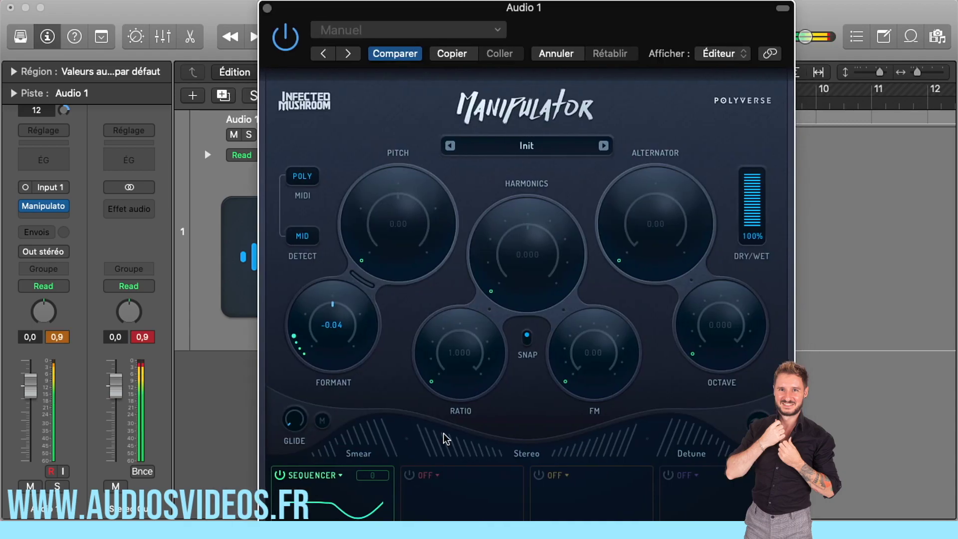
key("space")
left_click_drag(567, 11, 529, 531)
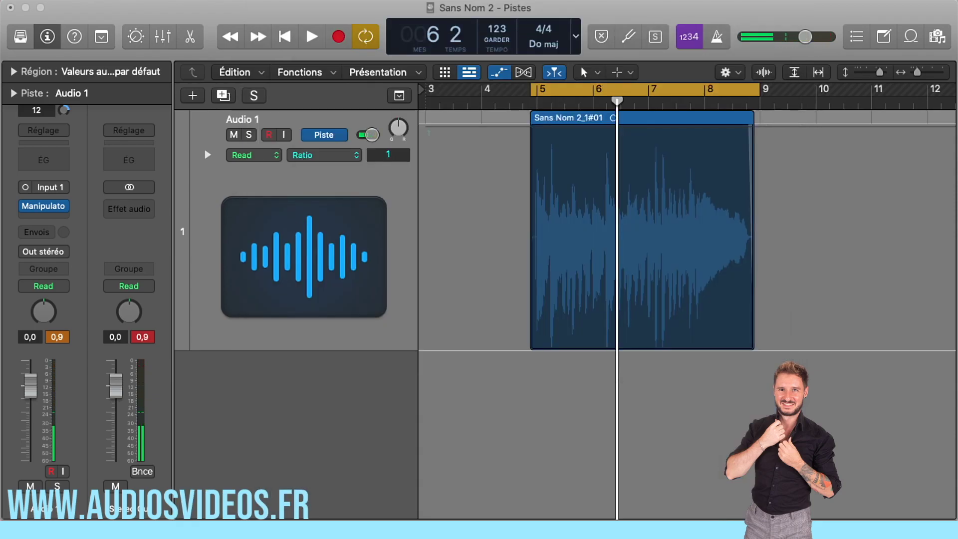
Step: Play the region, bring Manipulator's window back into view, and reduce the Sequencer modulation on Formant
mouse_move(478, 535)
left_mouse_down()
mouse_move(478, 505)
mouse_move(477, 537)
left_mouse_up()
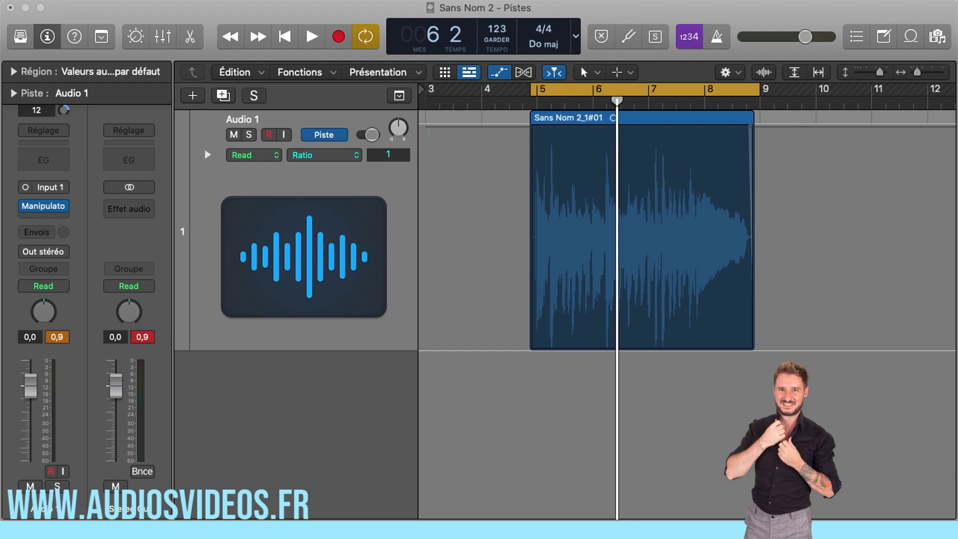
key("space")
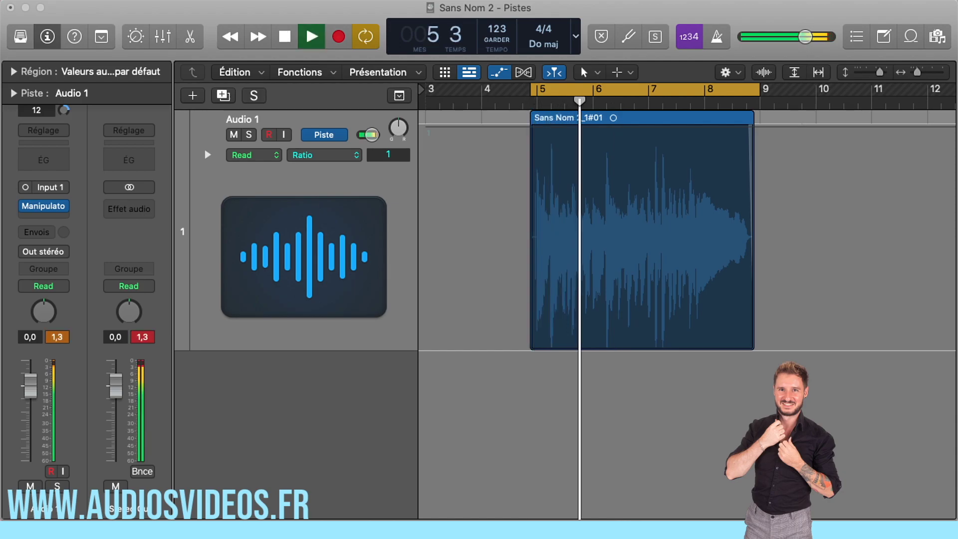
left_click_drag(444, 529, 497, 4)
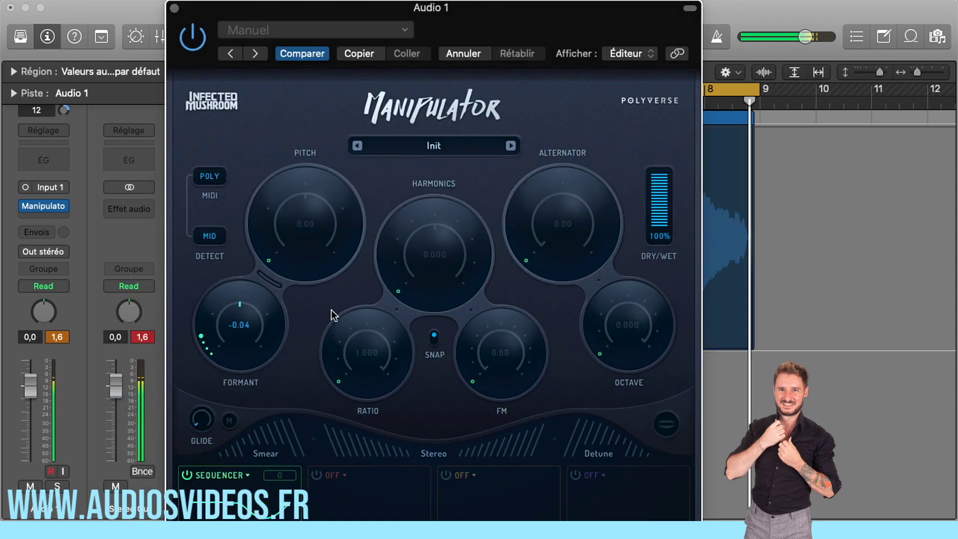
left_click_drag(210, 343, 205, 348)
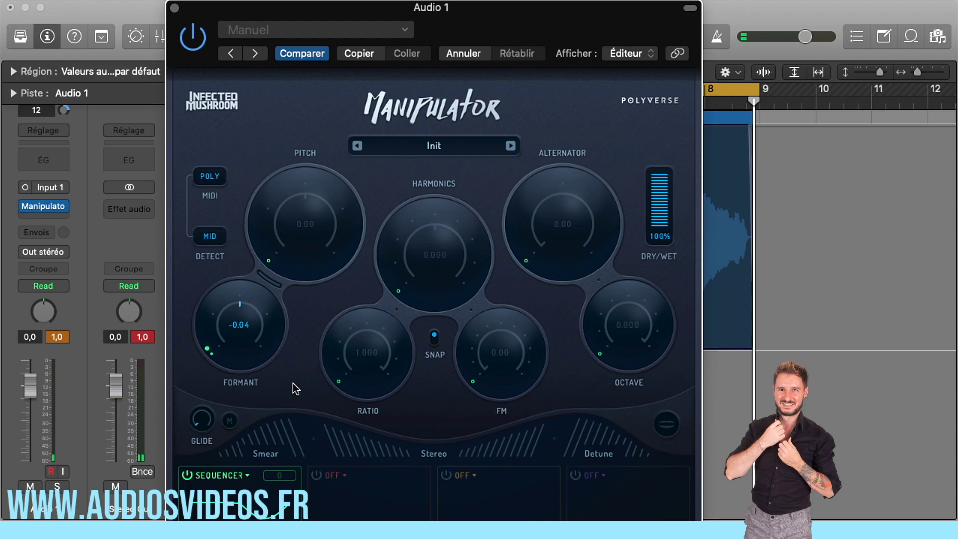
Step: Enable Manipulator's second modulator slot with Sequencer as its type, and set its number to 0
left_click_drag(216, 11, 335, 4)
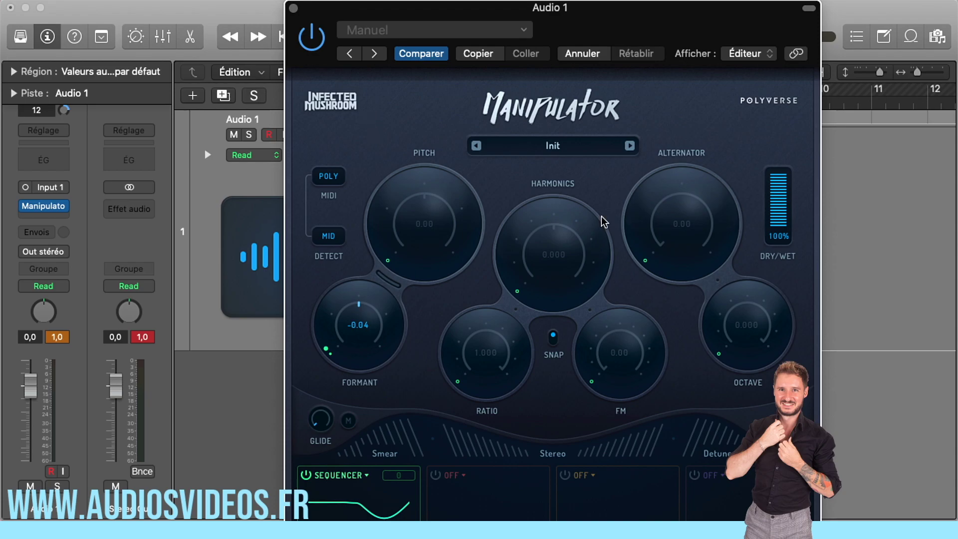
left_click(435, 475)
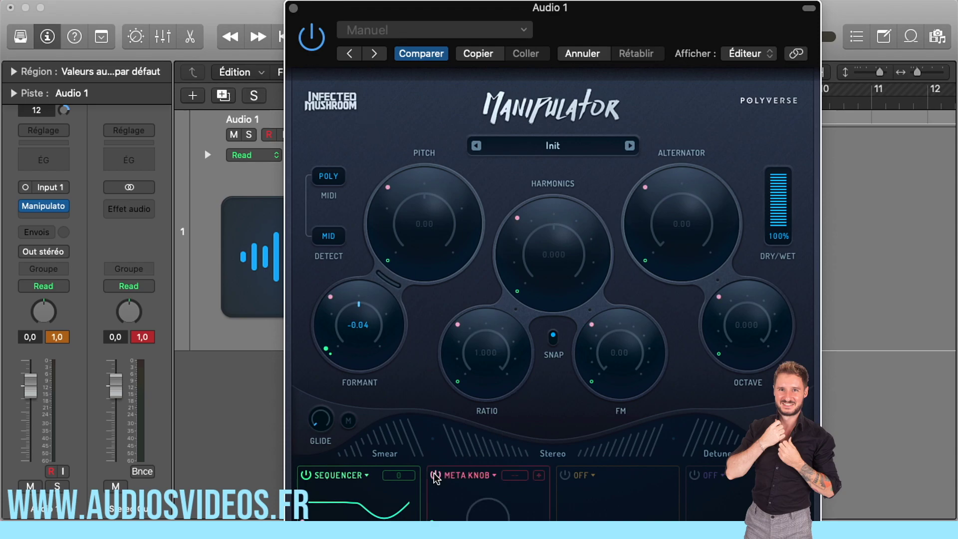
left_click(522, 476)
left_click(523, 476)
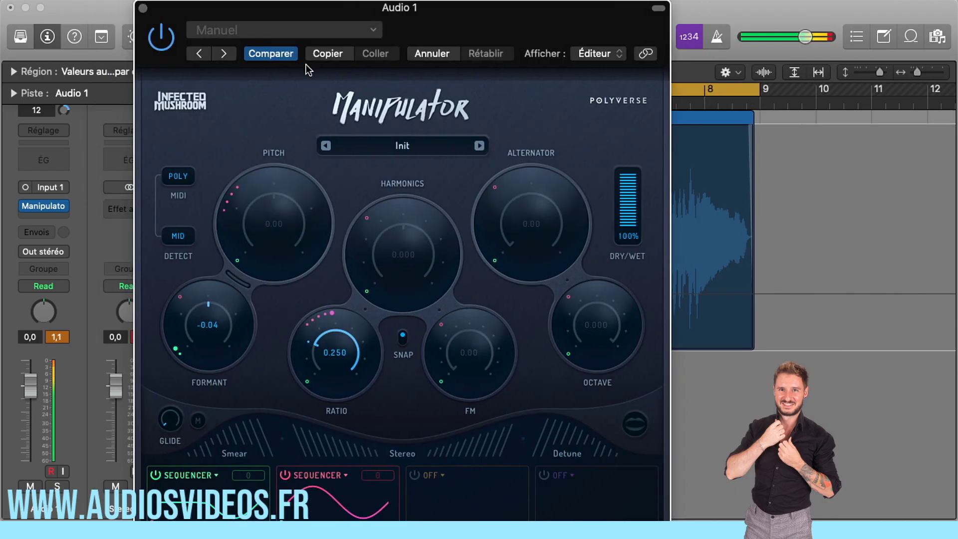
Step: Adjust the second Sequencer's modulation amount on Manipulator's Pitch, and set Ratio to 0.641
mouse_move(225, 205)
mouse_move(224, 204)
left_mouse_down()
mouse_move(227, 184)
mouse_move(223, 205)
left_mouse_up()
left_click_drag(312, 336, 346, 295)
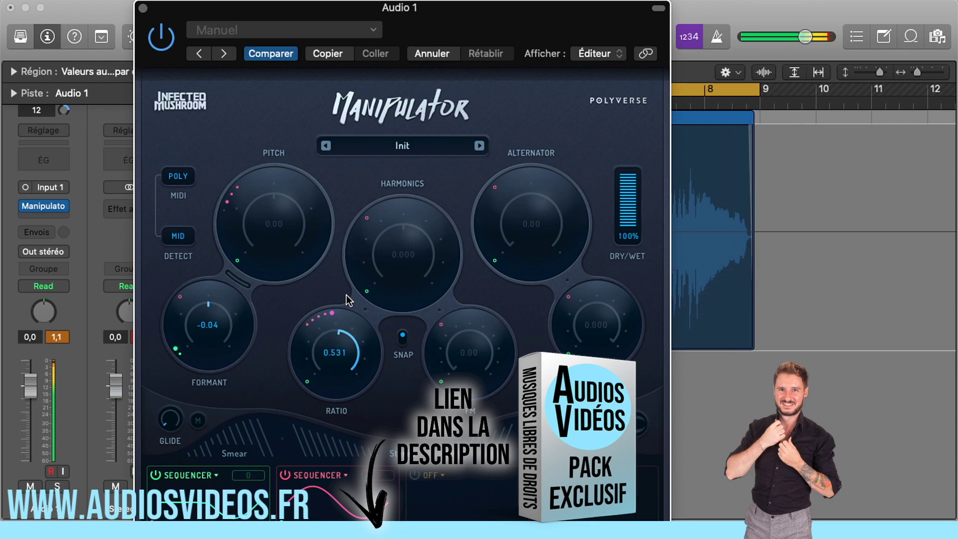
left_click_drag(357, 367, 354, 331)
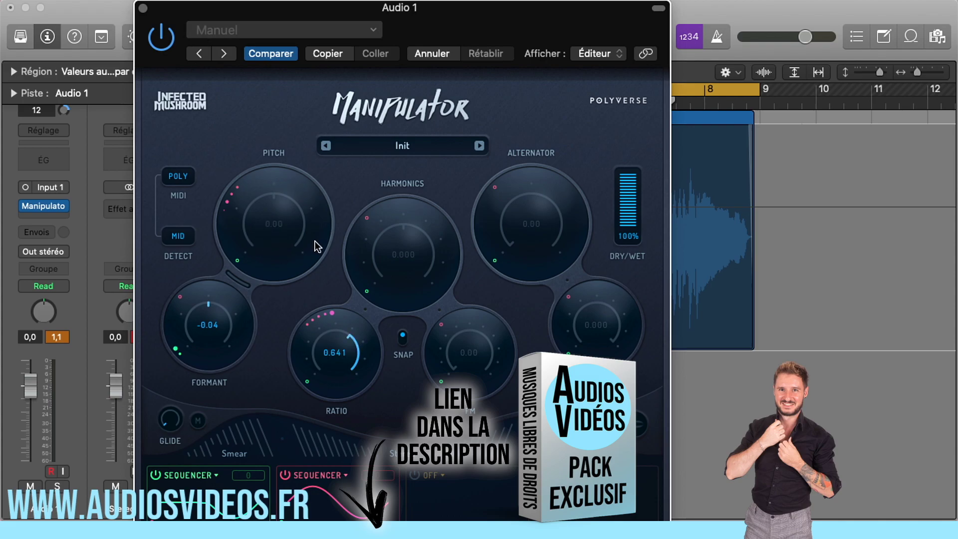
Step: Apply a moderate amount of the second Sequencer's modulation to Manipulator's Harmonics
mouse_move(370, 237)
left_mouse_down()
mouse_move(360, 240)
mouse_move(358, 222)
mouse_move(359, 240)
left_mouse_up()
mouse_move(378, 301)
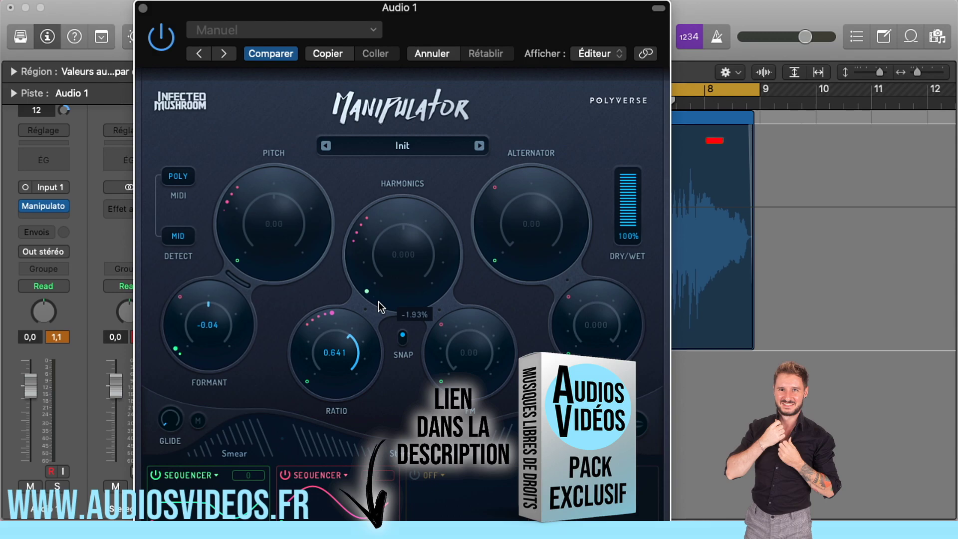